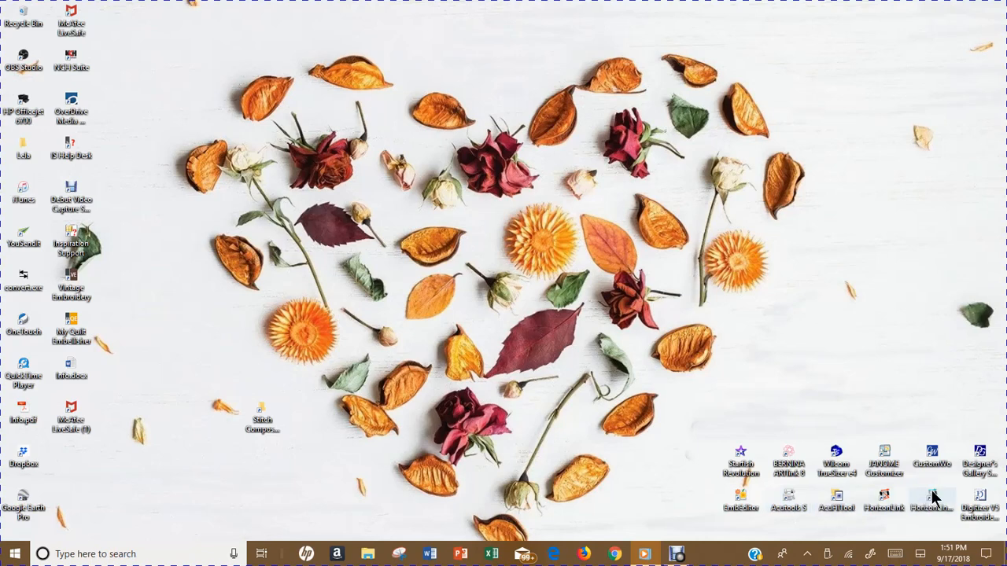
Open HorizonLink, view its StitchComposer workspace, and close both programs
{"action": "double_click", "coordinate": [884, 501]}
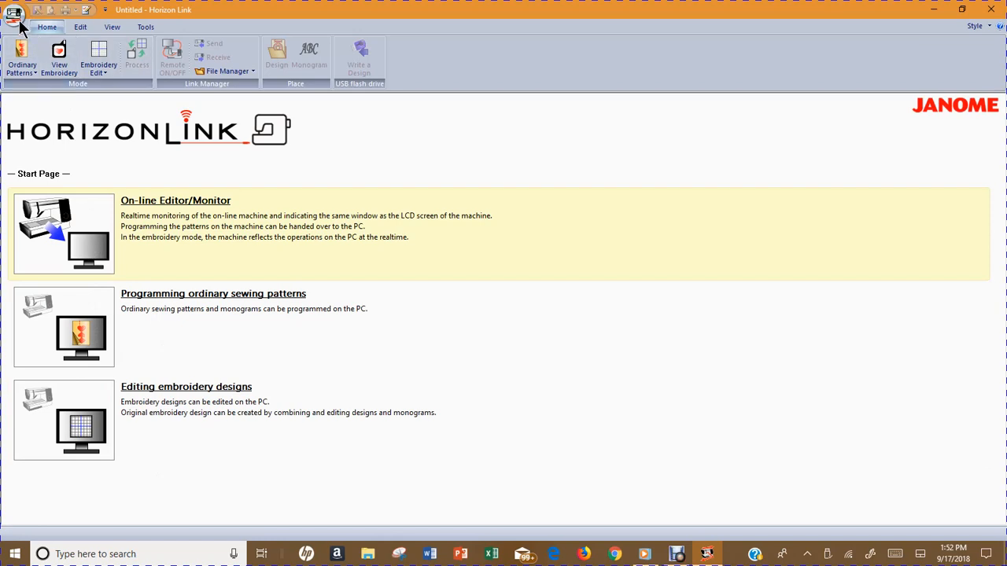
{"action": "left_click", "coordinate": [147, 27]}
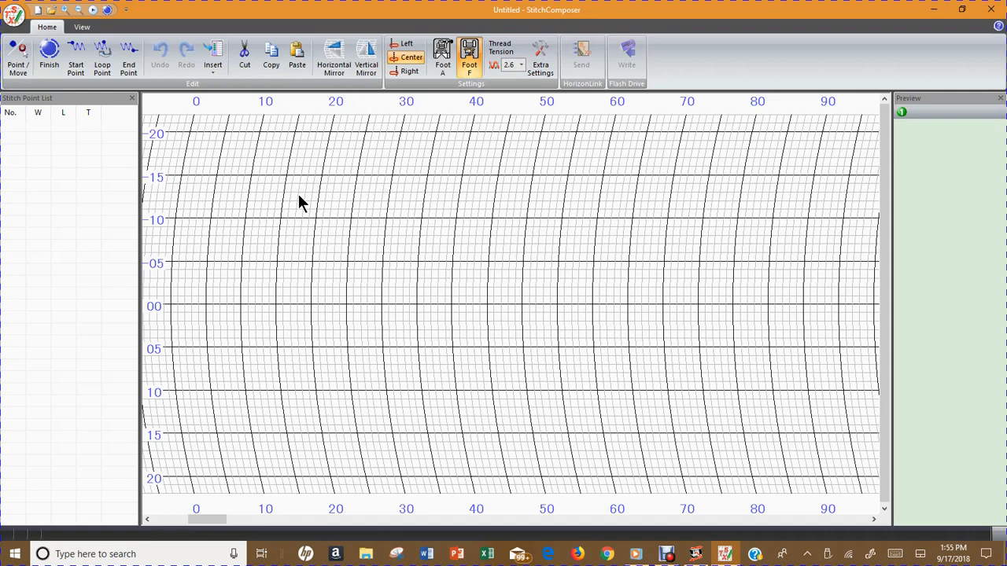
{"action": "left_click", "coordinate": [982, 7]}
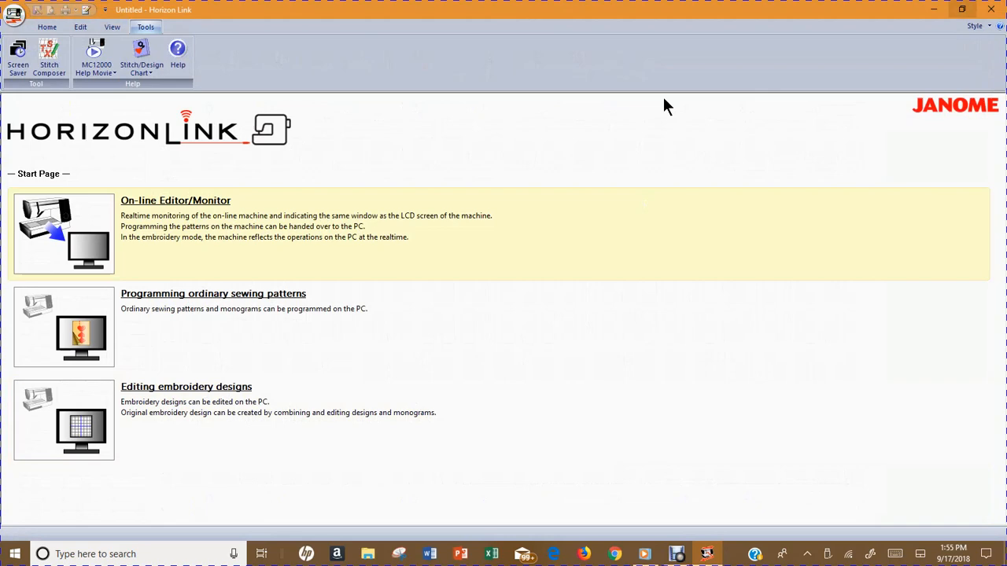
{"action": "left_click", "coordinate": [991, 9]}
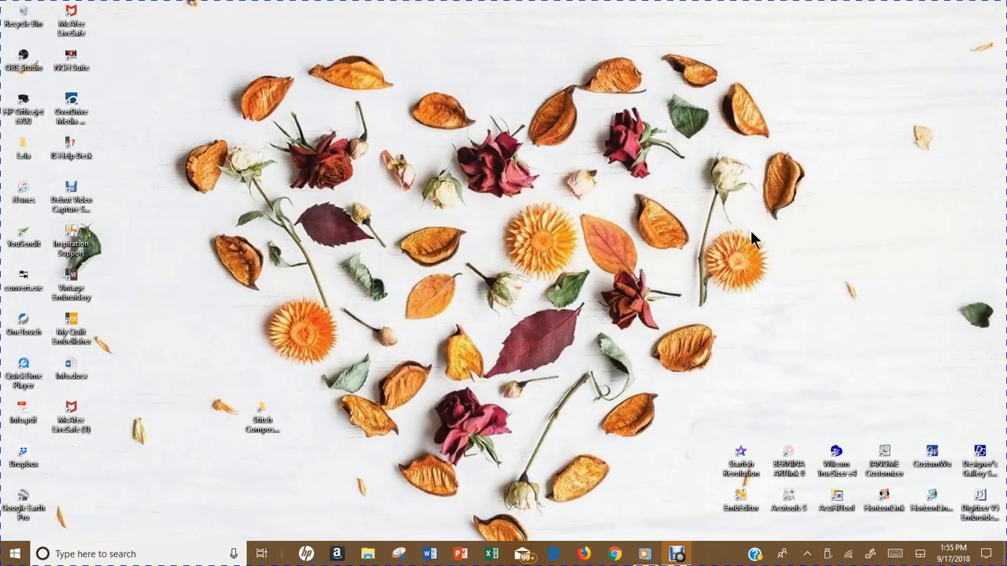
Launch Acutools S, view its StitchComposer workspace, and close both programs
{"action": "double_click", "coordinate": [788, 498]}
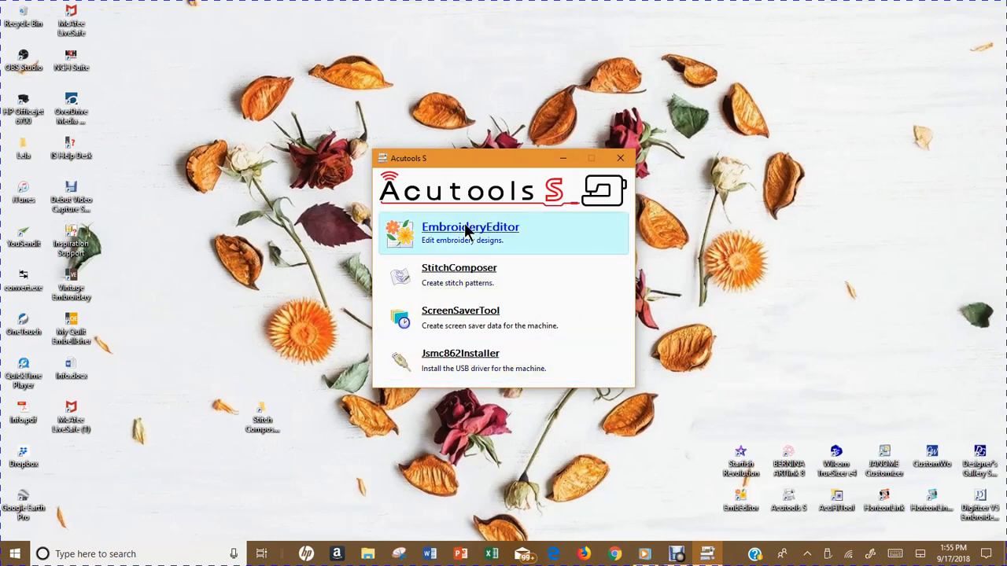
{"action": "left_click", "coordinate": [460, 273]}
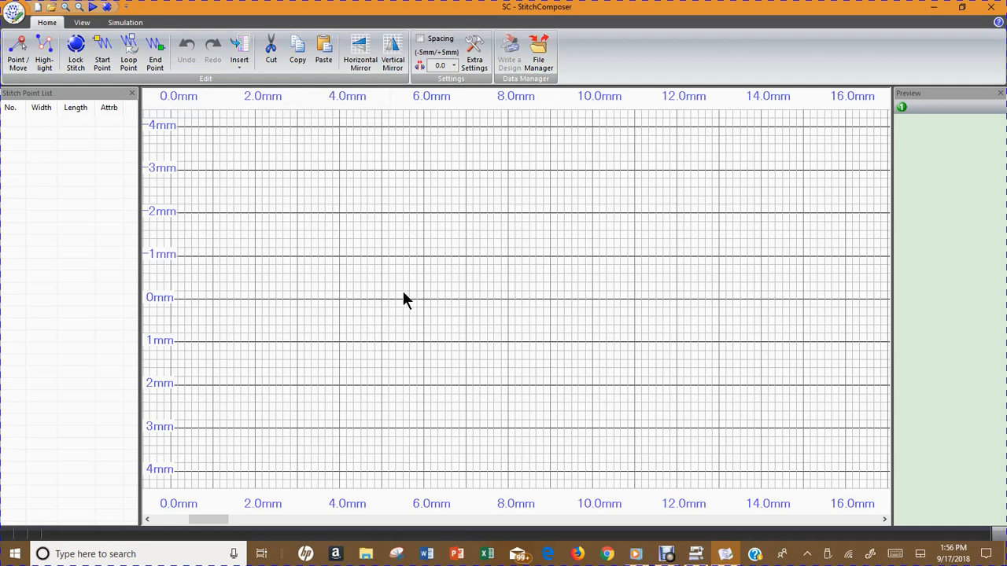
{"action": "left_click", "coordinate": [79, 57]}
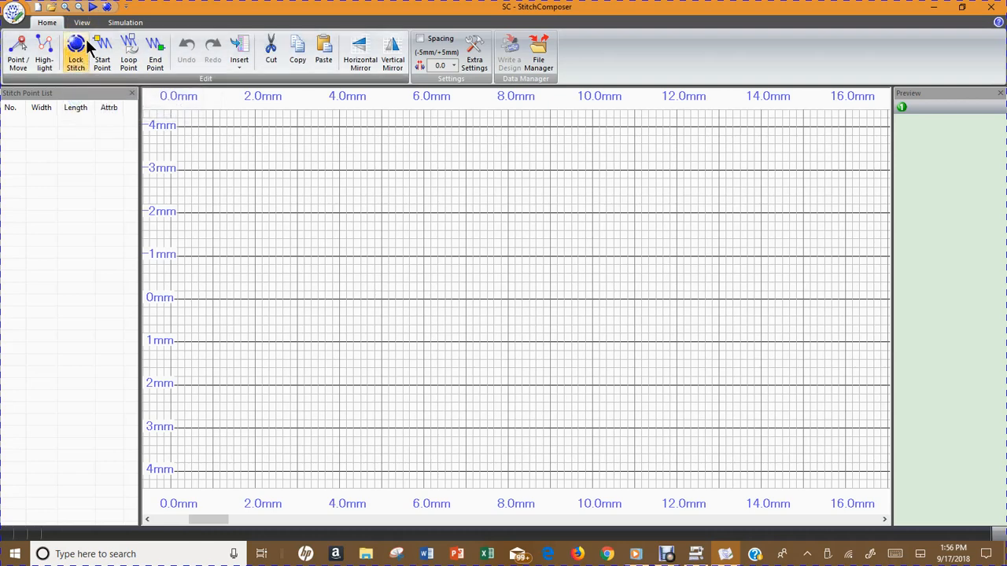
{"action": "left_click", "coordinate": [993, 14]}
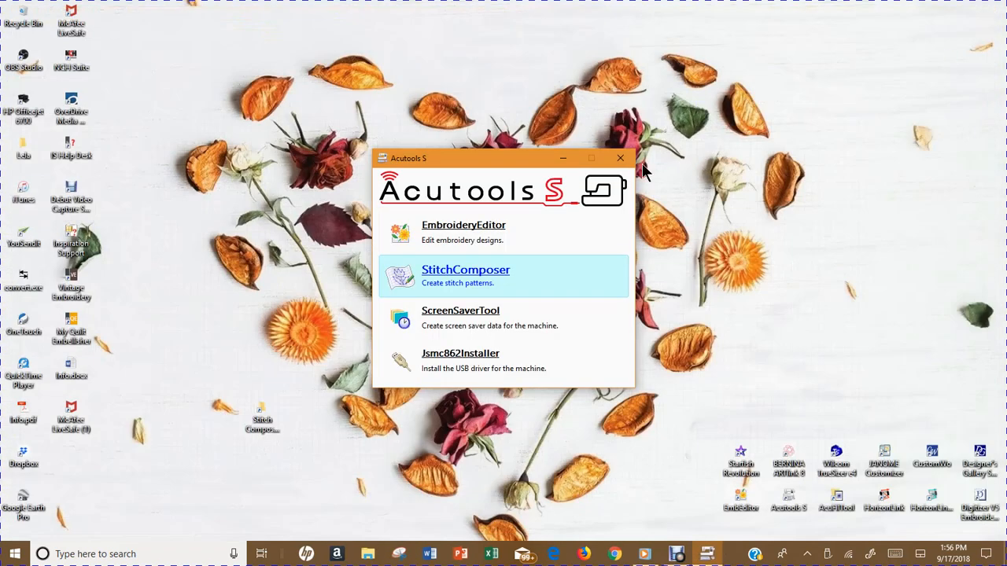
{"action": "left_click", "coordinate": [830, 371]}
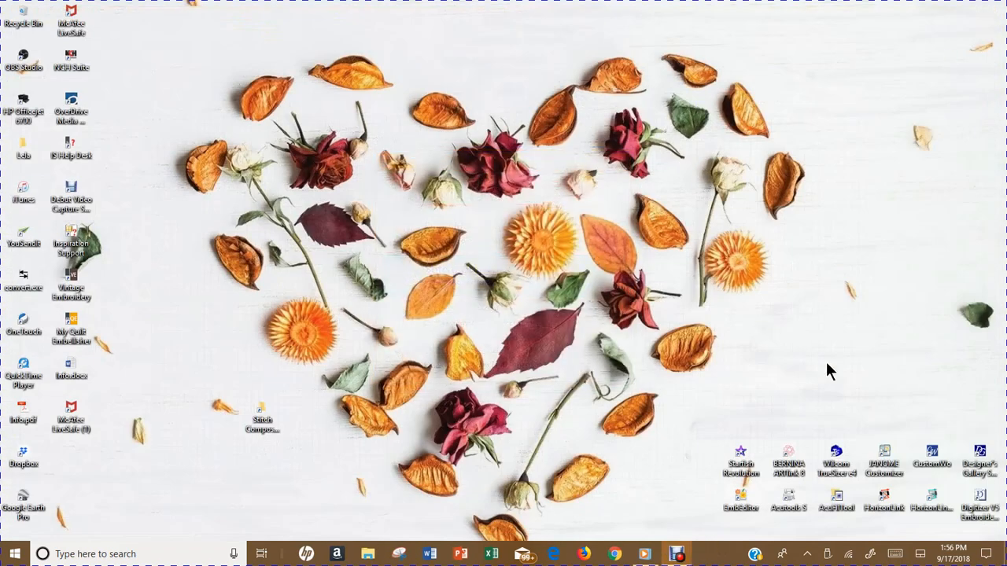
Launch HorizonLinkSuite and open its StitchComposer, closing PatternComboTool if it opens instead
{"action": "double_click", "coordinate": [932, 499]}
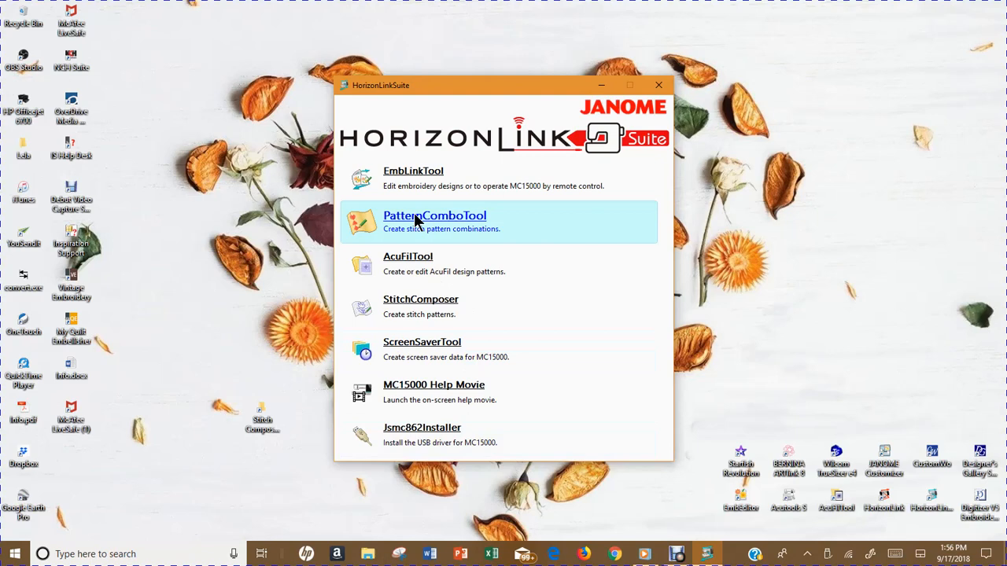
{"action": "left_click", "coordinate": [419, 307]}
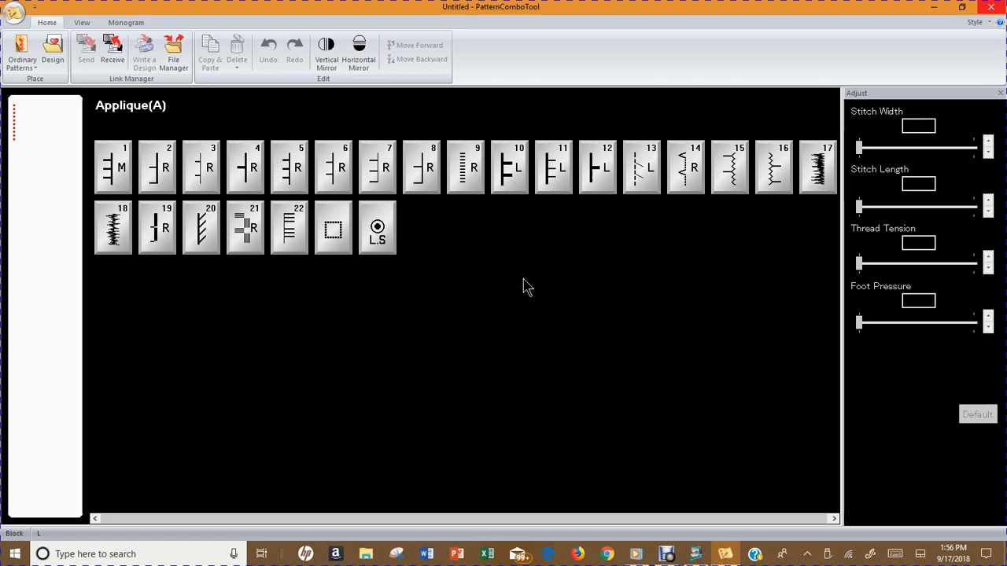
{"action": "left_click", "coordinate": [989, 8]}
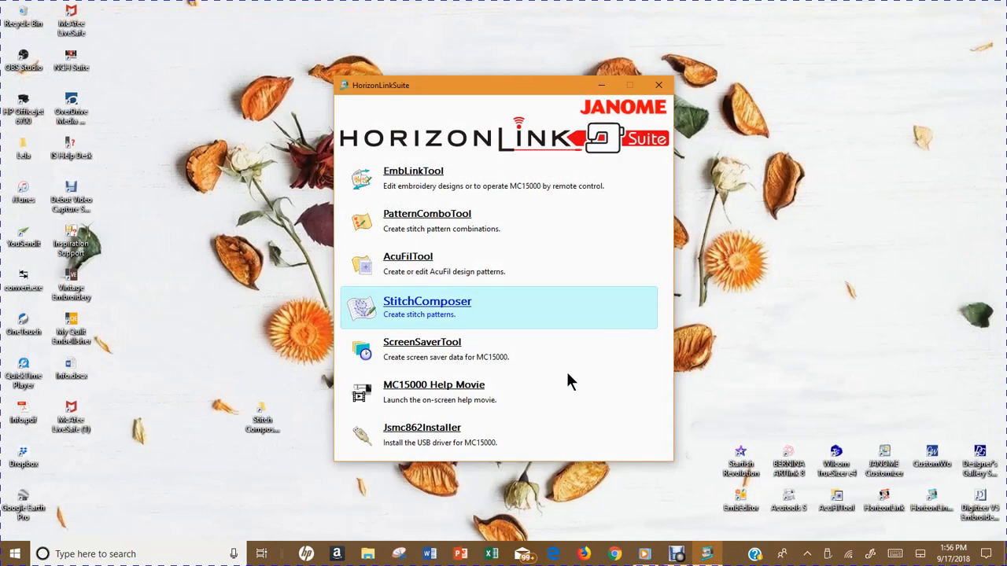
{"action": "left_click", "coordinate": [428, 299]}
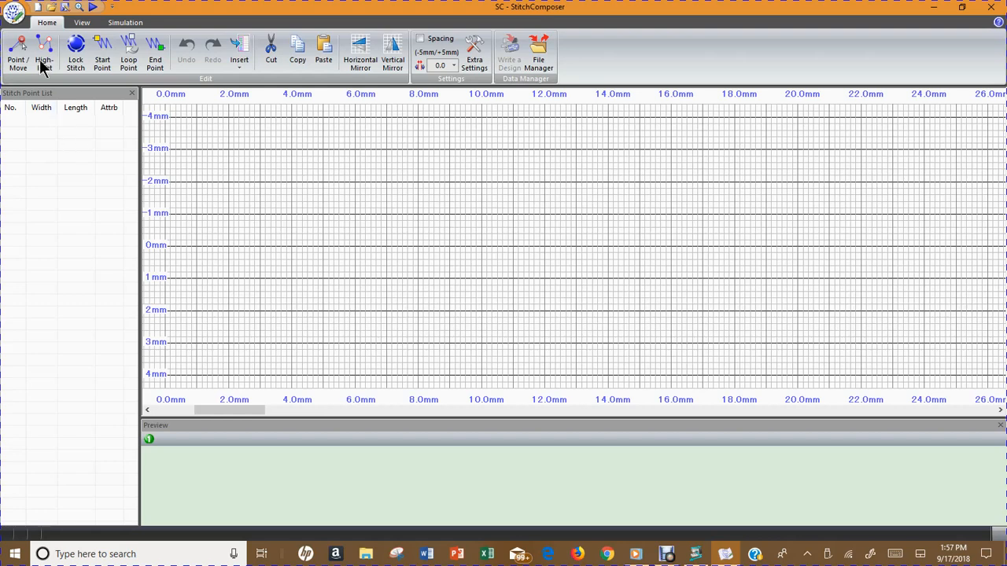
Browse for a stitch file to open in the Stitch Composer Class folder under Documents, Janome 15K
{"action": "left_click", "coordinate": [47, 9]}
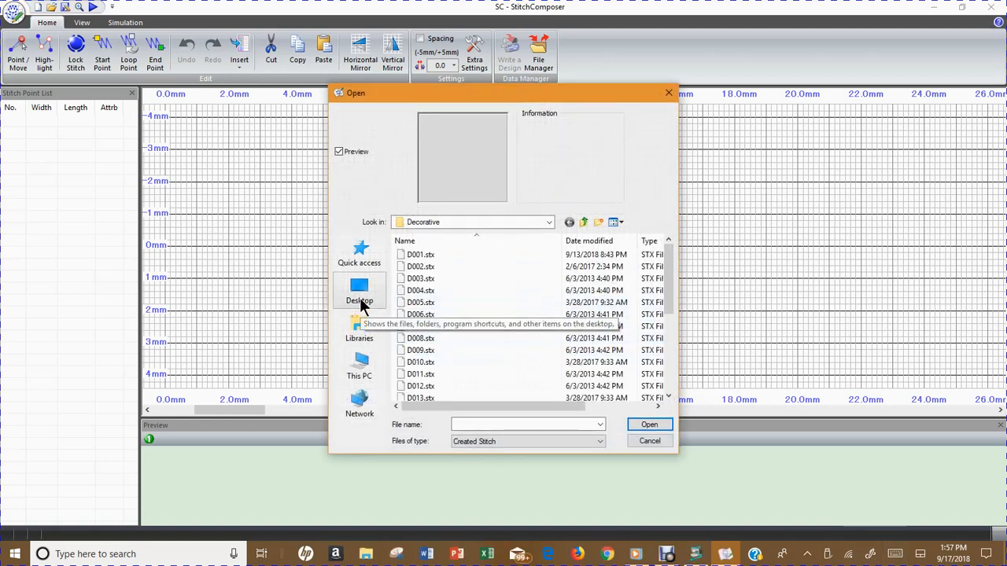
{"action": "left_click", "coordinate": [360, 367]}
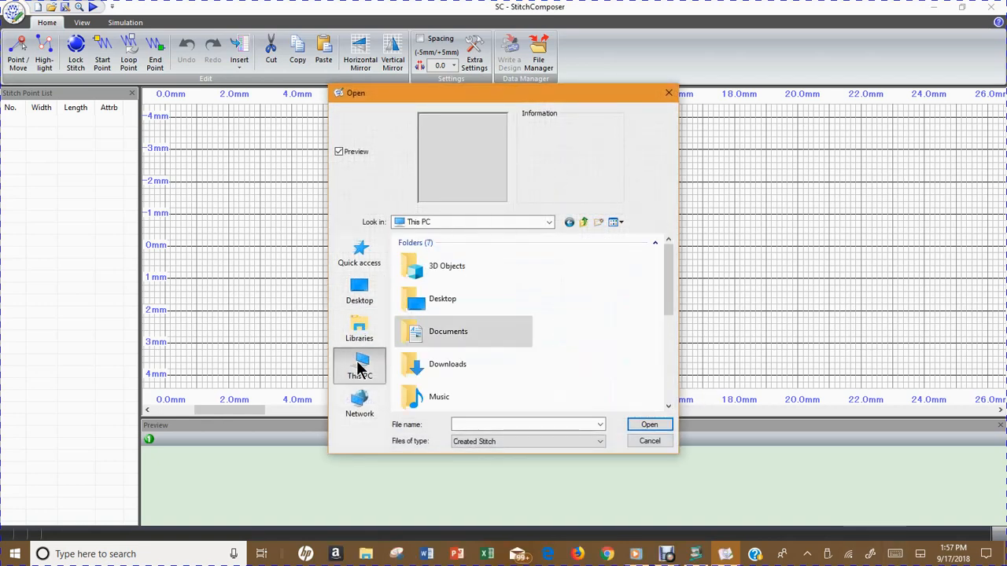
{"action": "double_click", "coordinate": [414, 333]}
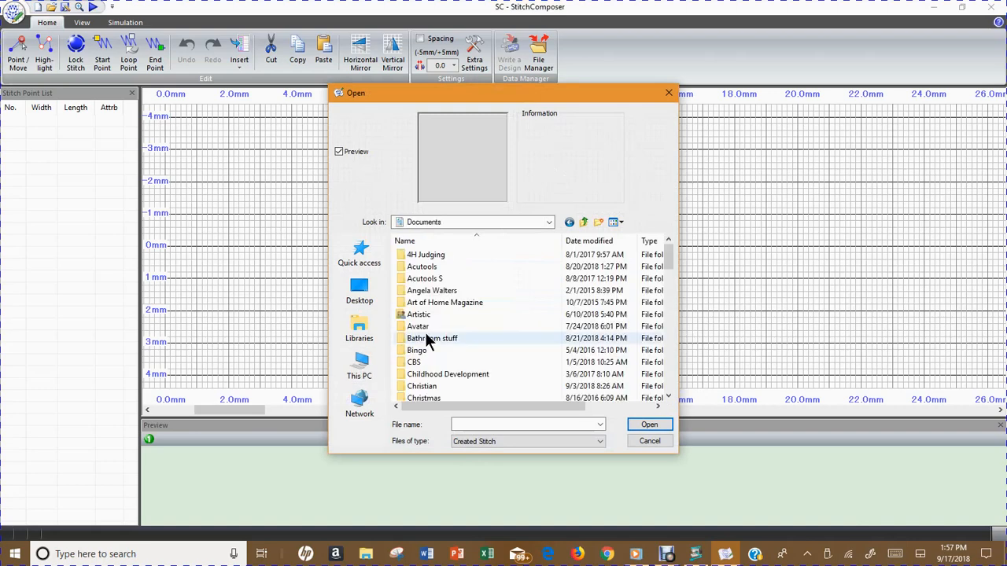
{"action": "scroll", "coordinate": [421, 338], "scroll_direction": "down", "scroll_amount": 5}
{"action": "scroll", "coordinate": [425, 336], "scroll_direction": "down", "scroll_amount": 3}
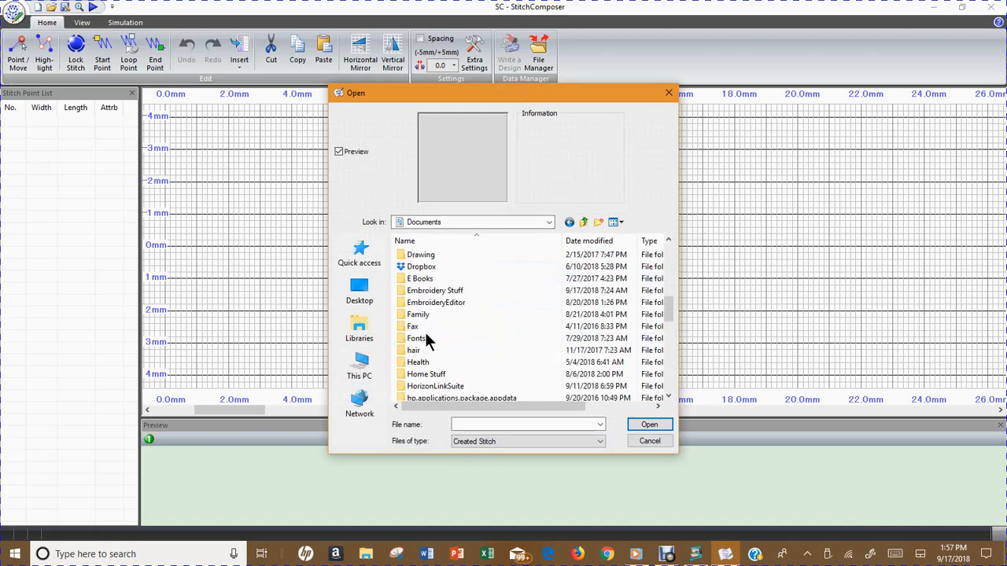
{"action": "scroll", "coordinate": [425, 336], "scroll_direction": "down", "scroll_amount": 3}
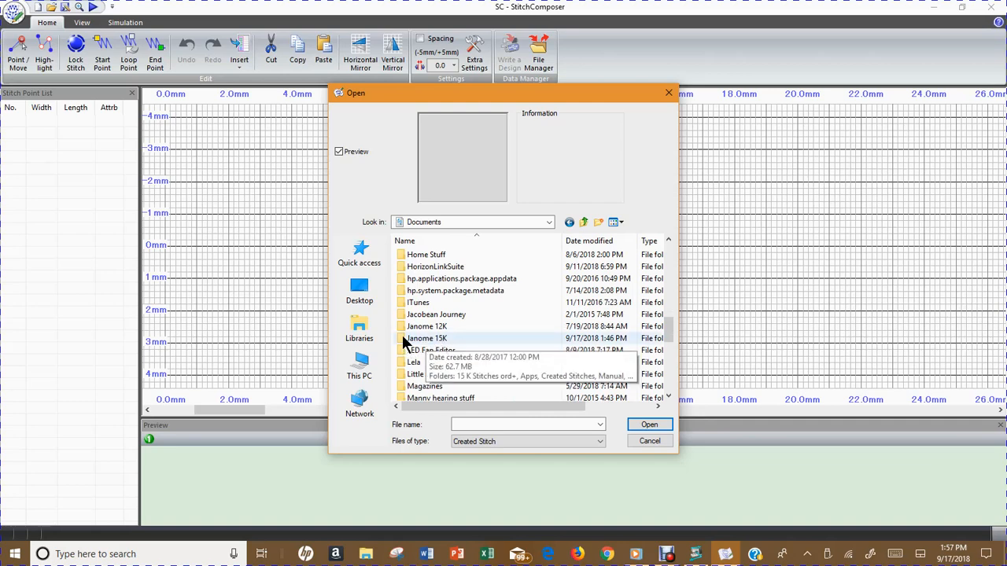
{"action": "double_click", "coordinate": [402, 335]}
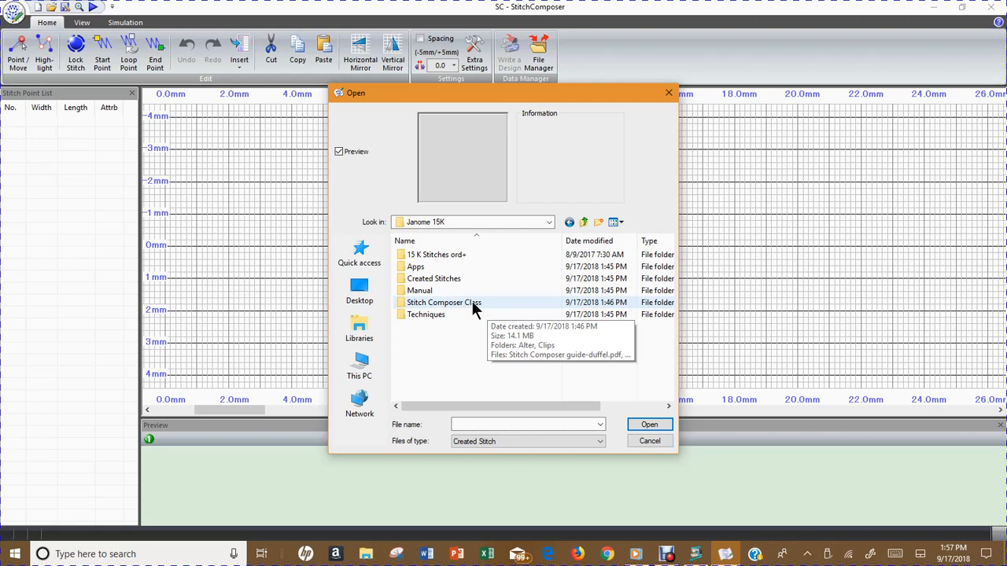
{"action": "double_click", "coordinate": [403, 302]}
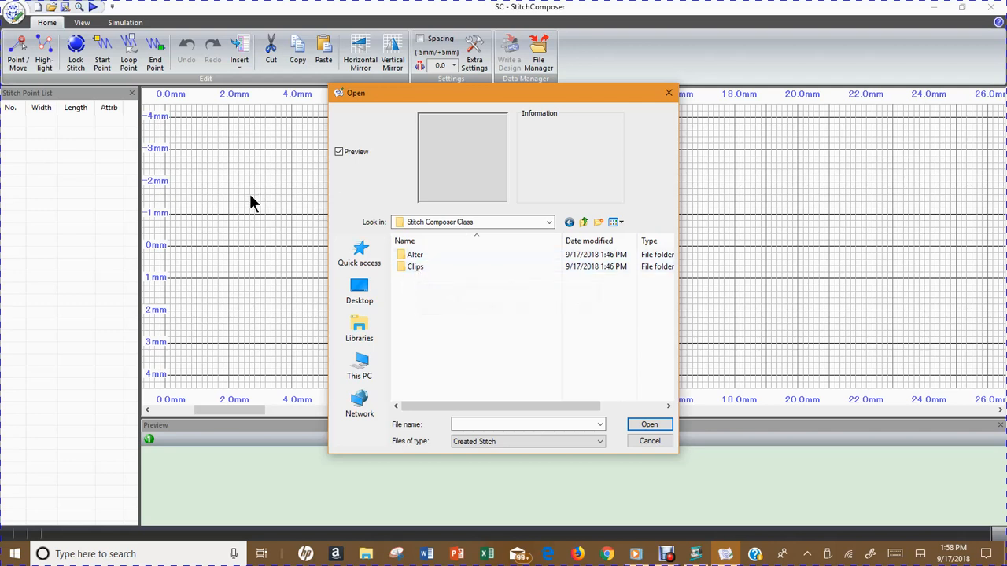
Preview the stitch files Q3.stx, Q16.stx and Q29.stx in the Alter folder
{"action": "double_click", "coordinate": [406, 256]}
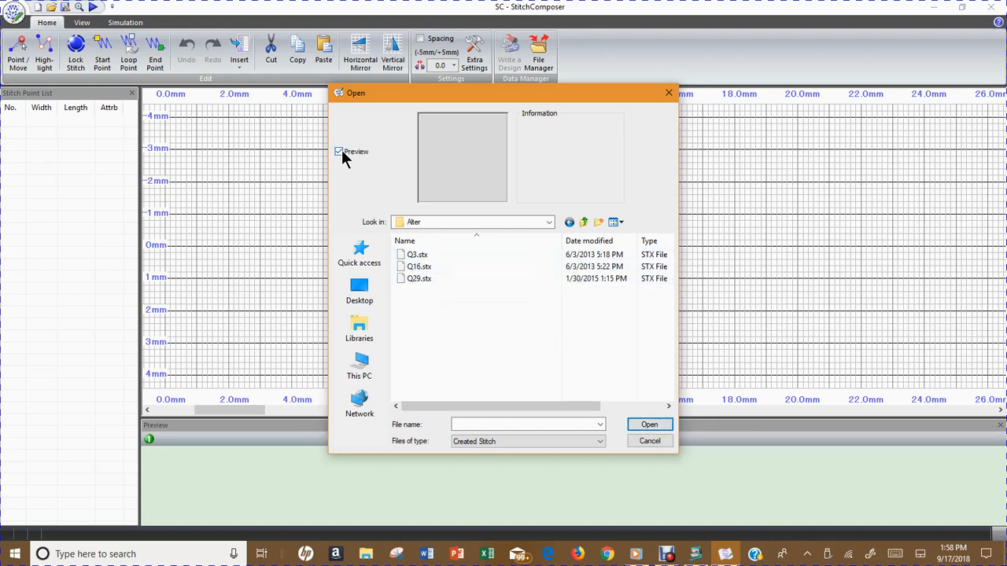
{"action": "left_click", "coordinate": [415, 260]}
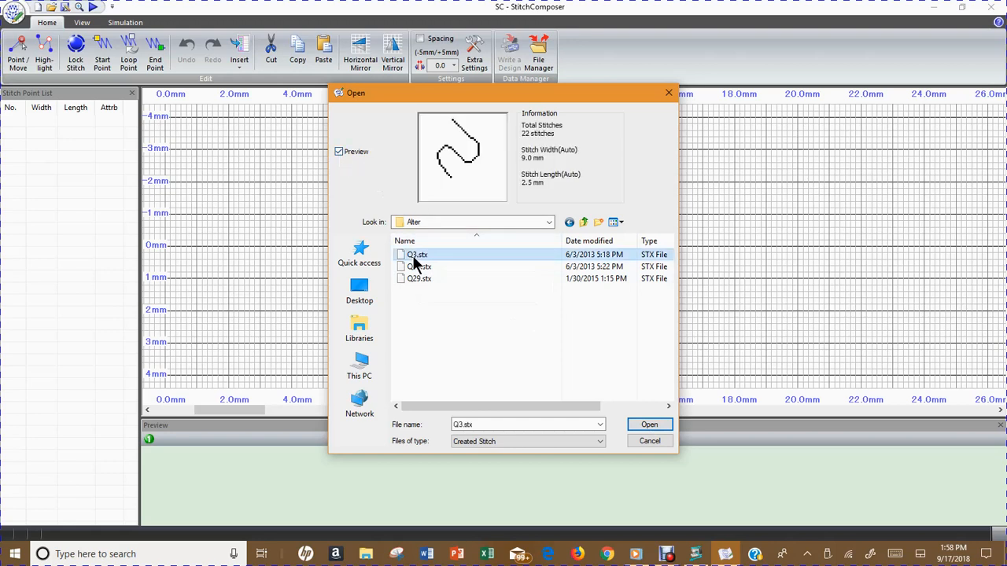
{"action": "left_click", "coordinate": [418, 268]}
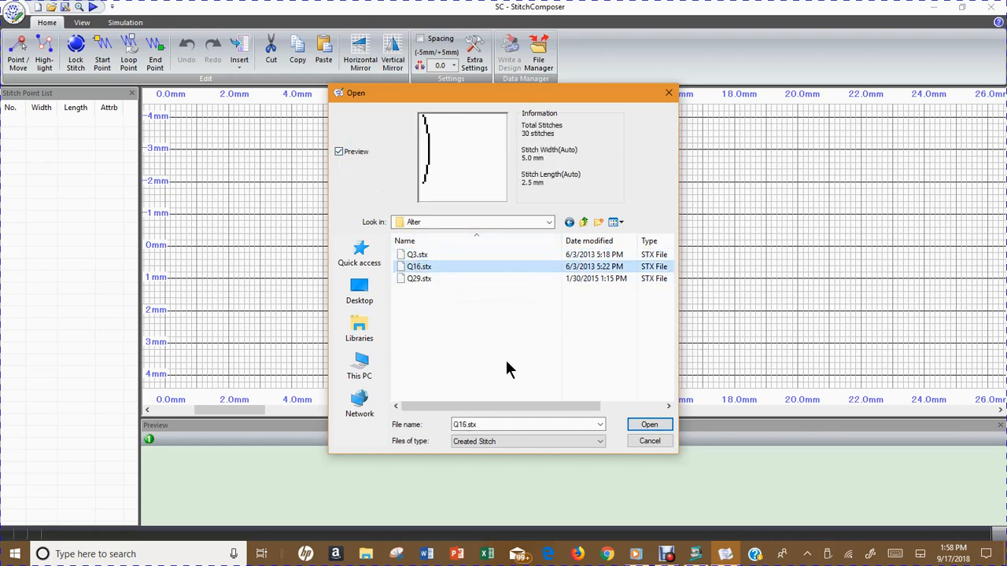
{"action": "left_click", "coordinate": [420, 279]}
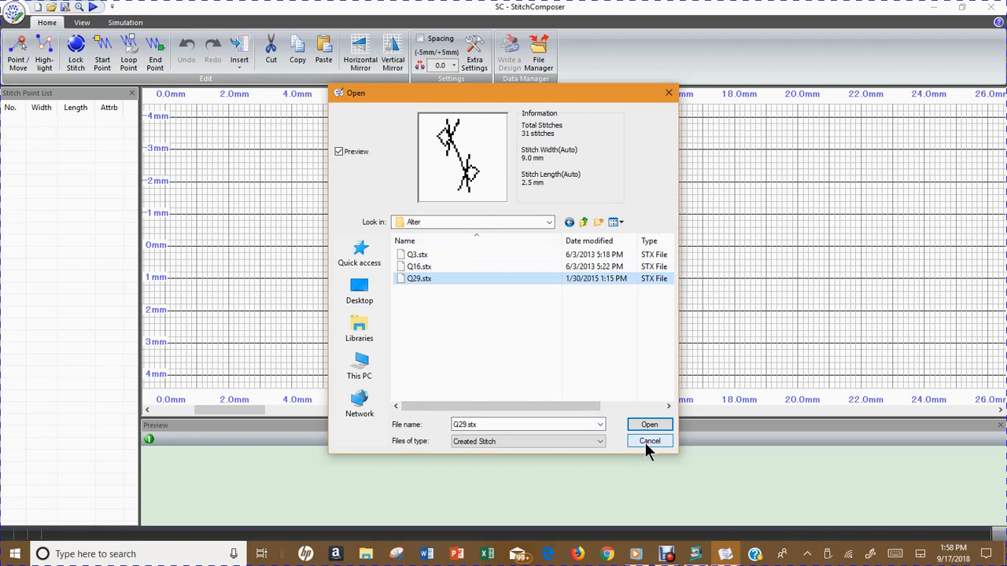
Check the Clips folder of Stitch Composer Class for stitch files and leave without opening any
{"action": "left_click", "coordinate": [550, 222]}
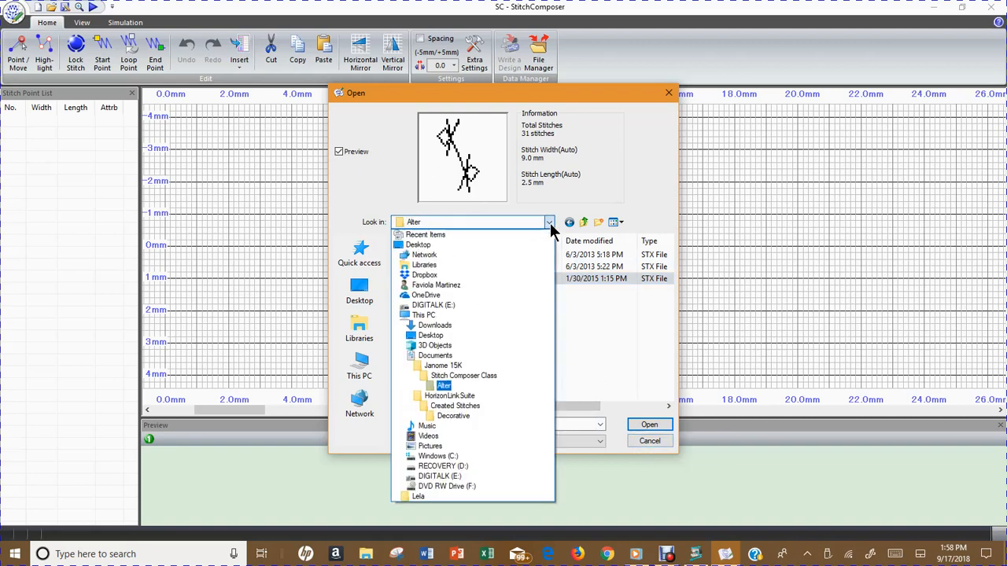
{"action": "left_click", "coordinate": [431, 376]}
{"action": "double_click", "coordinate": [402, 268]}
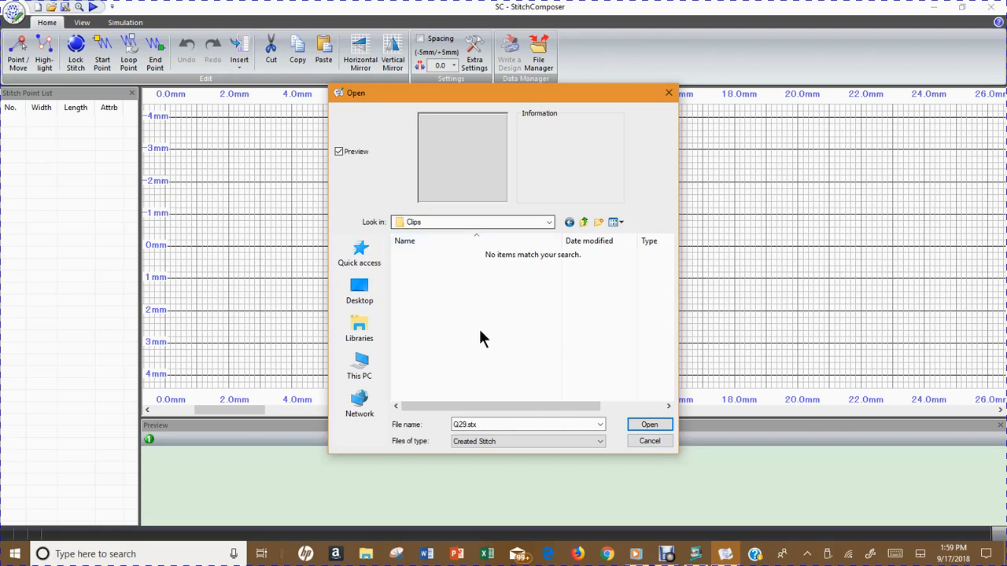
{"action": "left_click", "coordinate": [647, 441]}
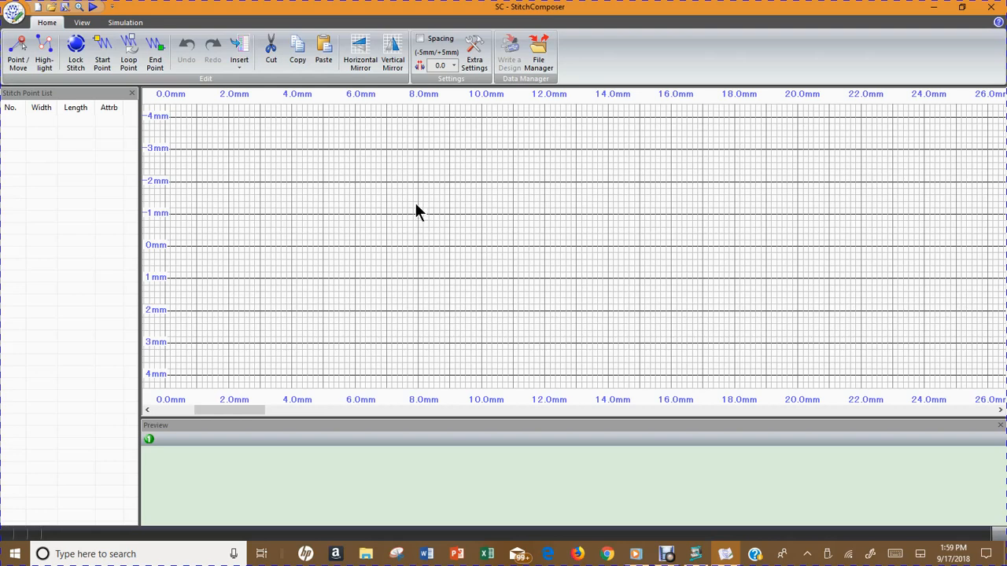
View the available backdrop images in the Clips folder of Janome 15K's Stitch Composer Class, without loading one, and return to the editing tools
{"action": "left_click", "coordinate": [89, 24]}
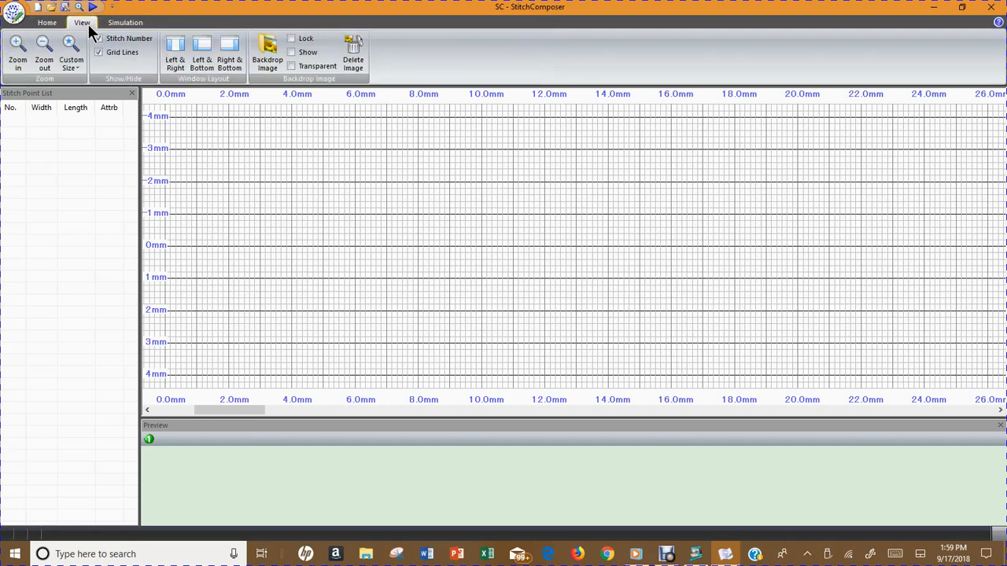
{"action": "left_click", "coordinate": [273, 59]}
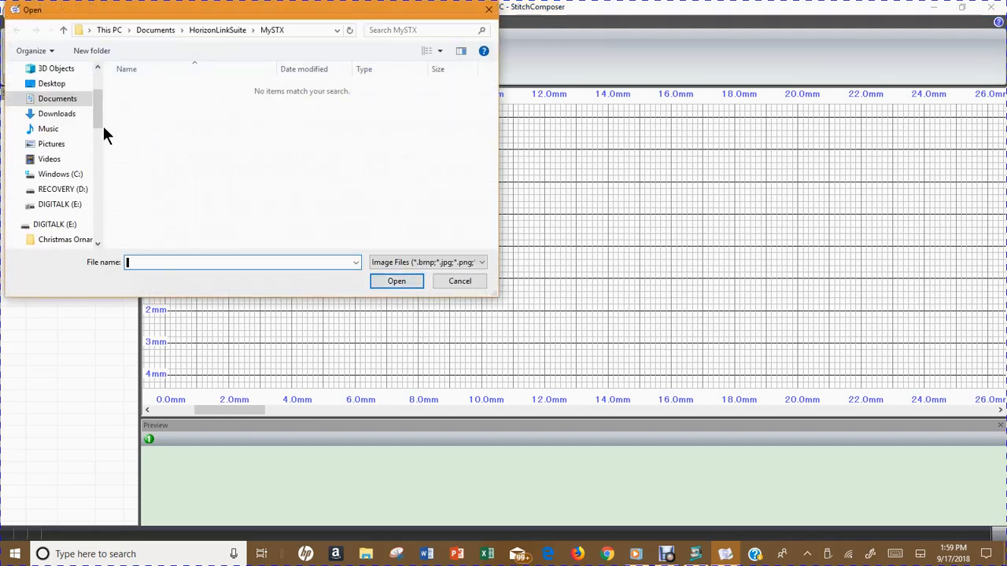
{"action": "left_click", "coordinate": [57, 100]}
{"action": "scroll", "coordinate": [147, 178], "scroll_direction": "down", "scroll_amount": 3}
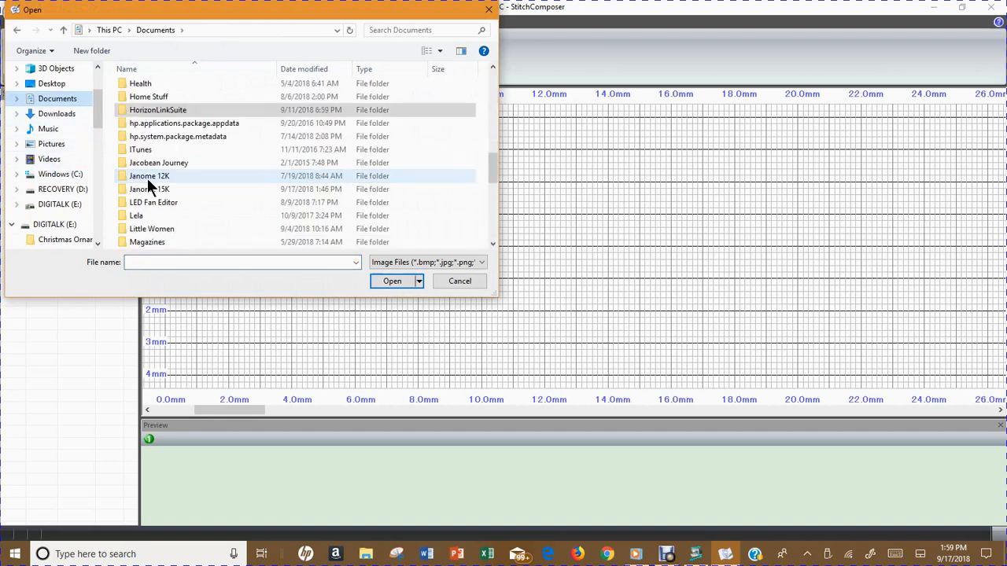
{"action": "left_click", "coordinate": [130, 194]}
{"action": "double_click", "coordinate": [128, 190]}
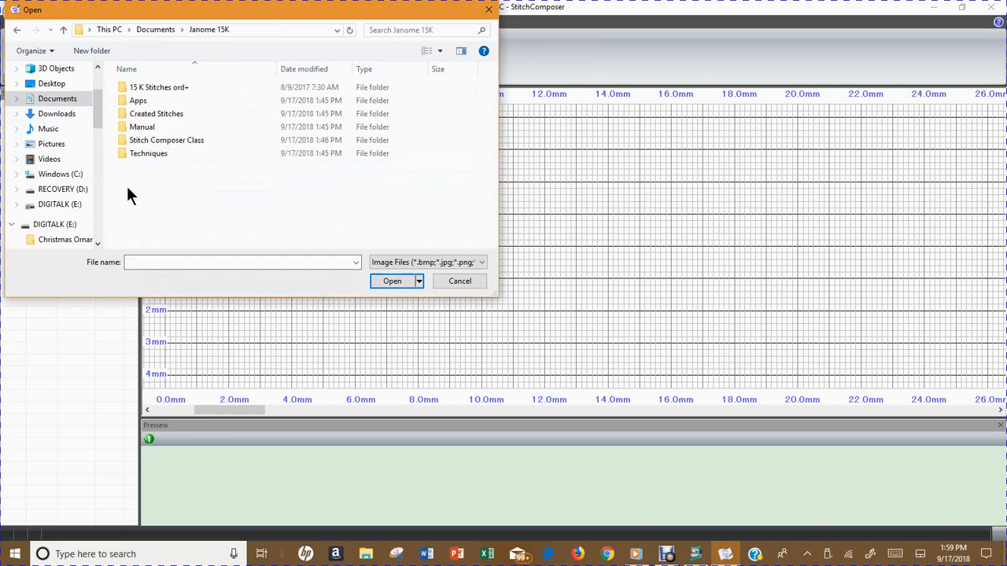
{"action": "double_click", "coordinate": [122, 138]}
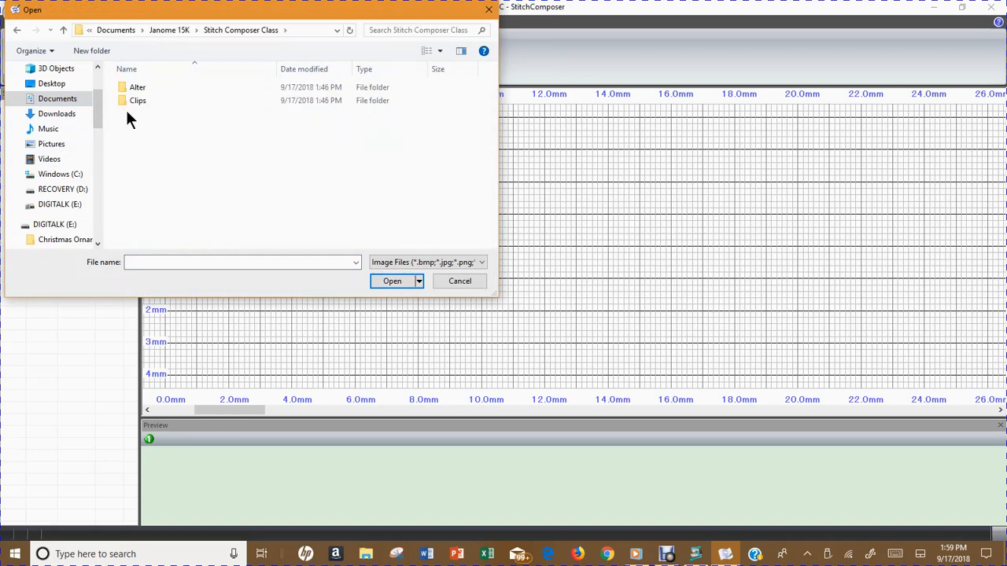
{"action": "left_click", "coordinate": [124, 102]}
{"action": "double_click", "coordinate": [122, 101]}
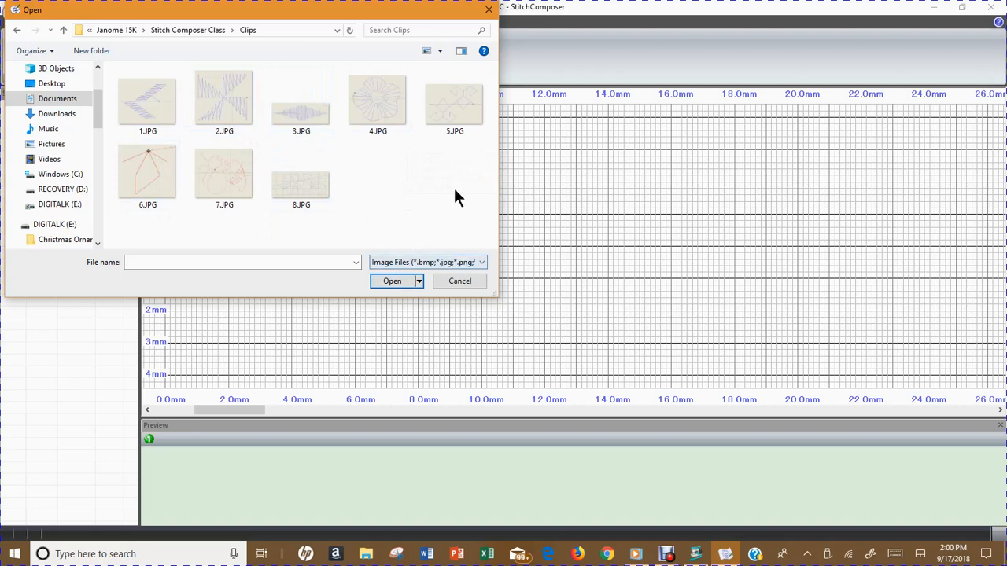
{"action": "left_click", "coordinate": [488, 10]}
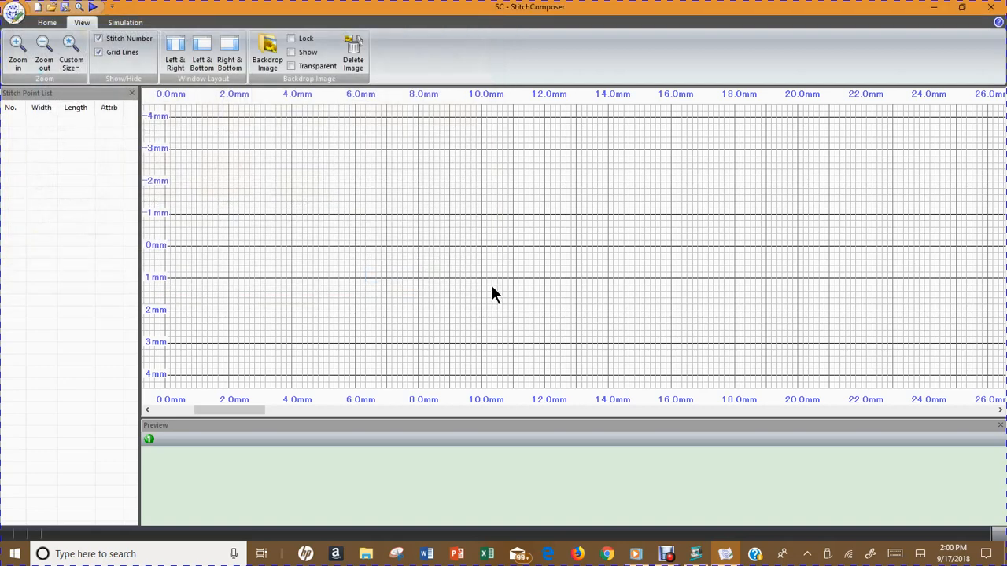
{"action": "left_click", "coordinate": [47, 23]}
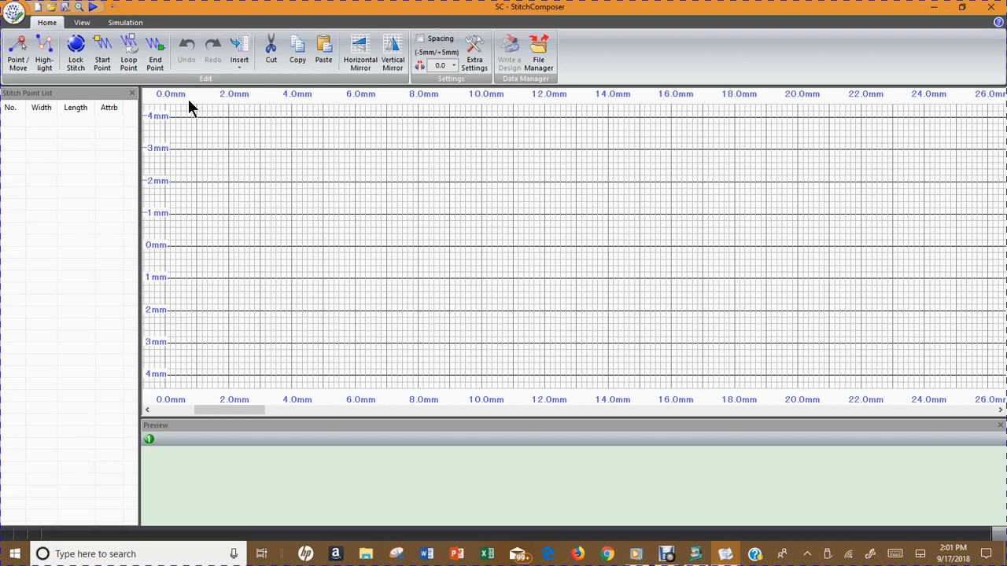
Place six connected stitch points from the 0.0 mm origin, with the last two spanning widths 4.4 and -4.4 at length 4.5 mm
{"action": "left_click", "coordinate": [164, 245]}
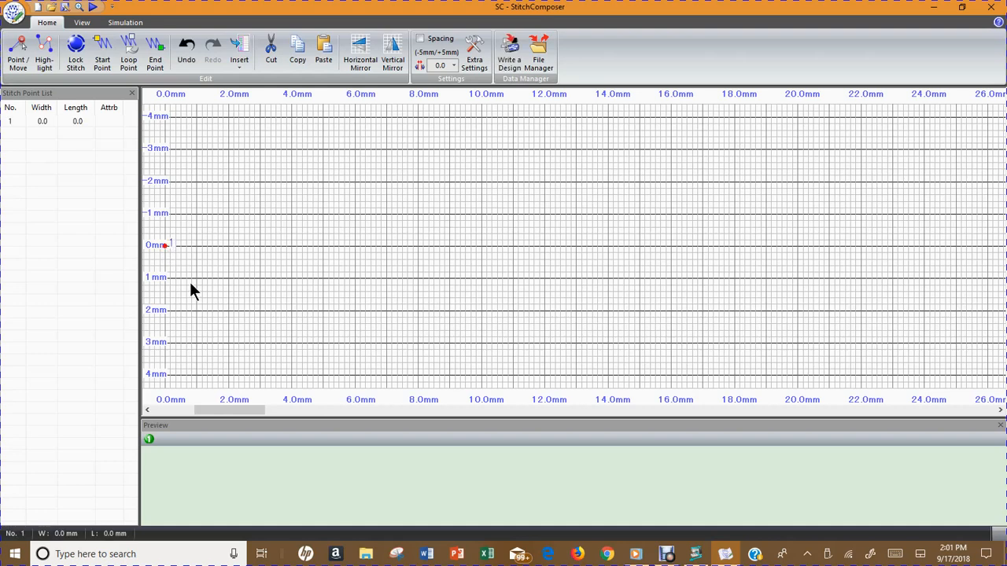
{"action": "left_click", "coordinate": [243, 174]}
{"action": "left_click", "coordinate": [300, 257]}
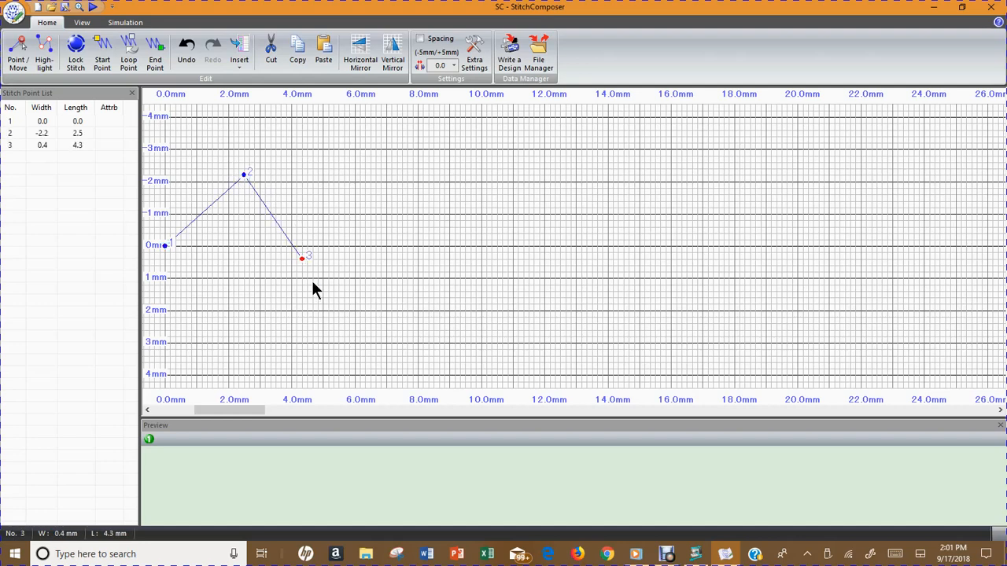
{"action": "left_click", "coordinate": [308, 330]}
{"action": "left_click", "coordinate": [307, 387]}
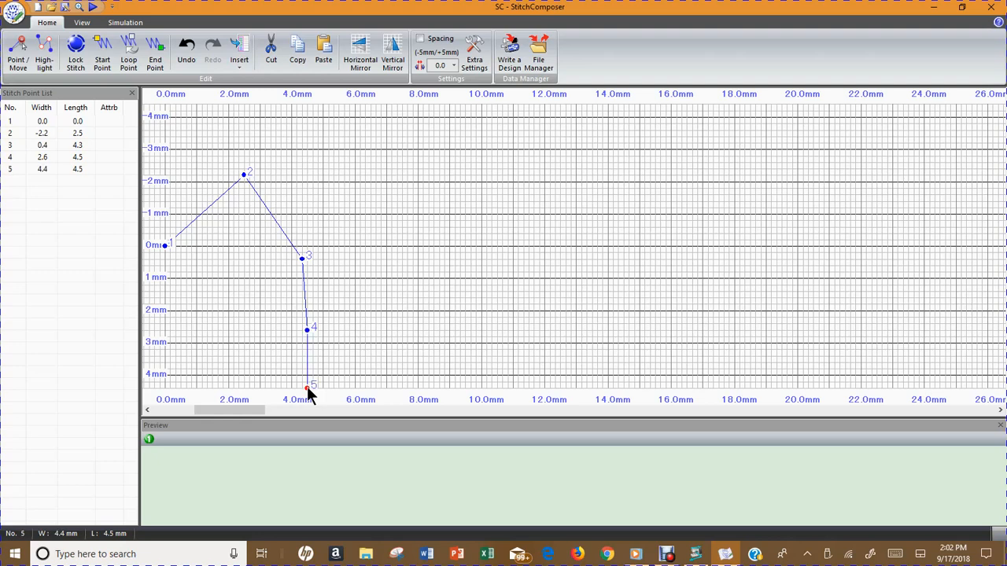
{"action": "left_click", "coordinate": [307, 103]}
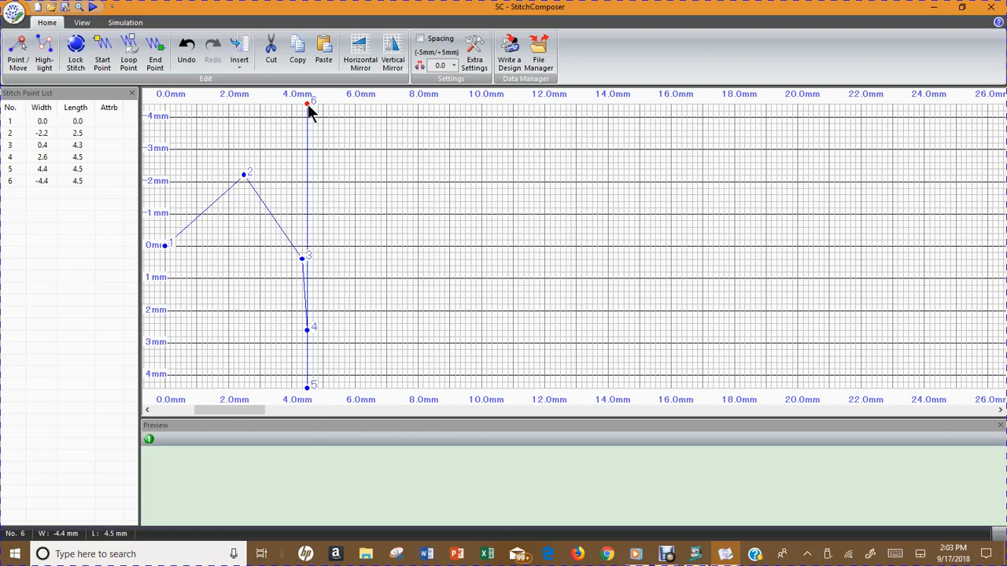
Test the maximum stitch length along width -4.4 by placing points at 5.0 and 10.0 mm and trying stitches longer than 5 mm
{"action": "left_click", "coordinate": [659, 103]}
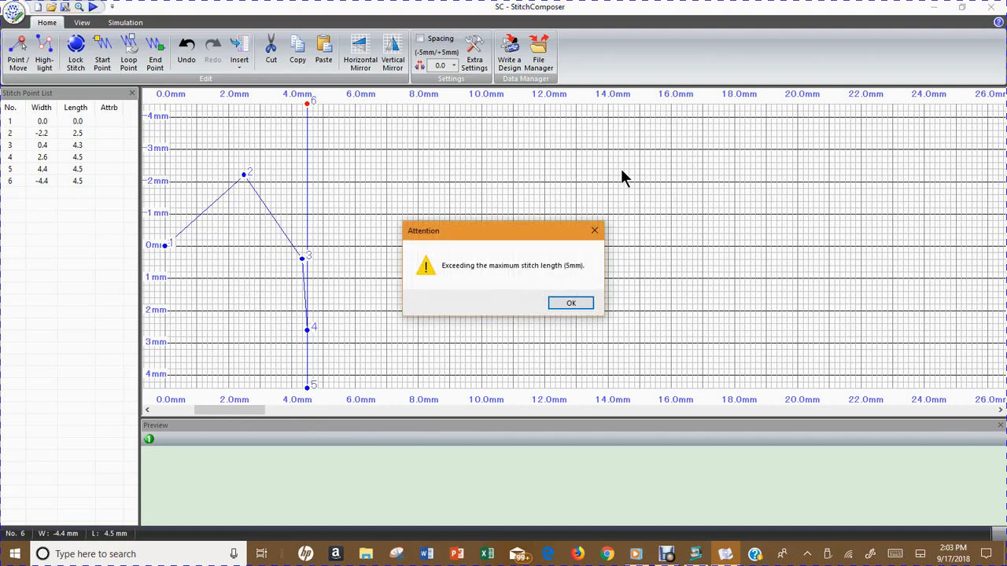
{"action": "left_click", "coordinate": [572, 303]}
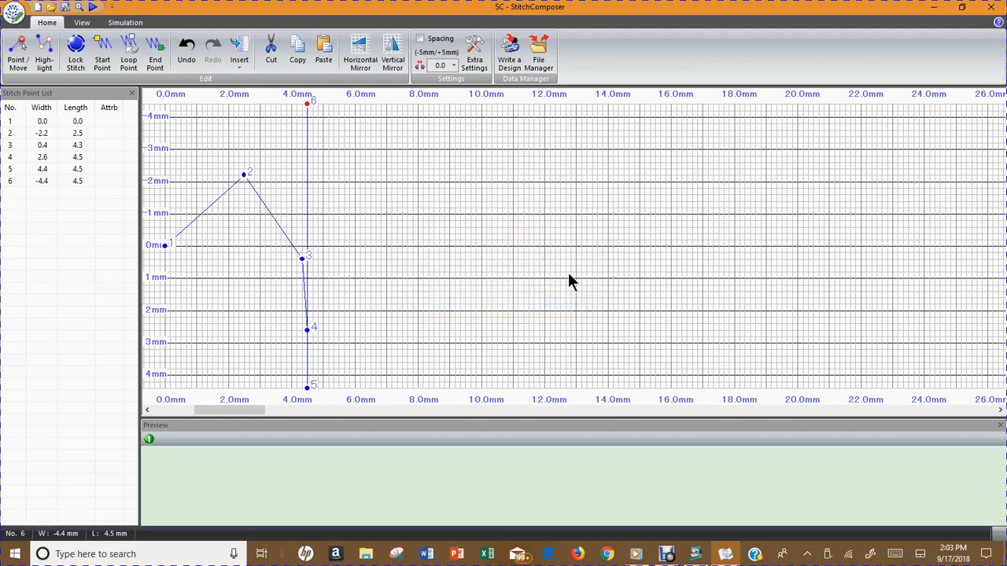
{"action": "left_click", "coordinate": [322, 104]}
{"action": "left_click", "coordinate": [481, 103]}
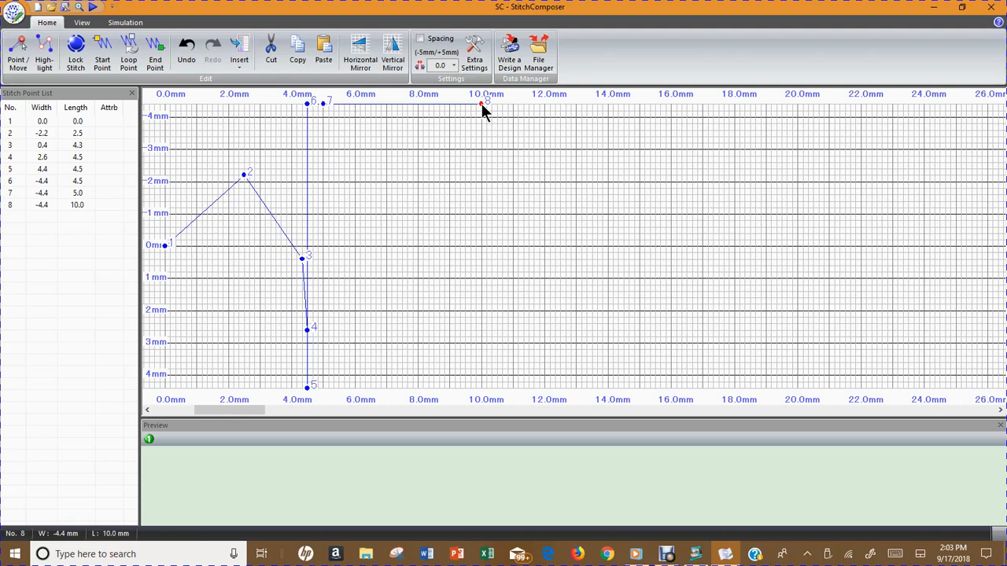
{"action": "left_click", "coordinate": [671, 106]}
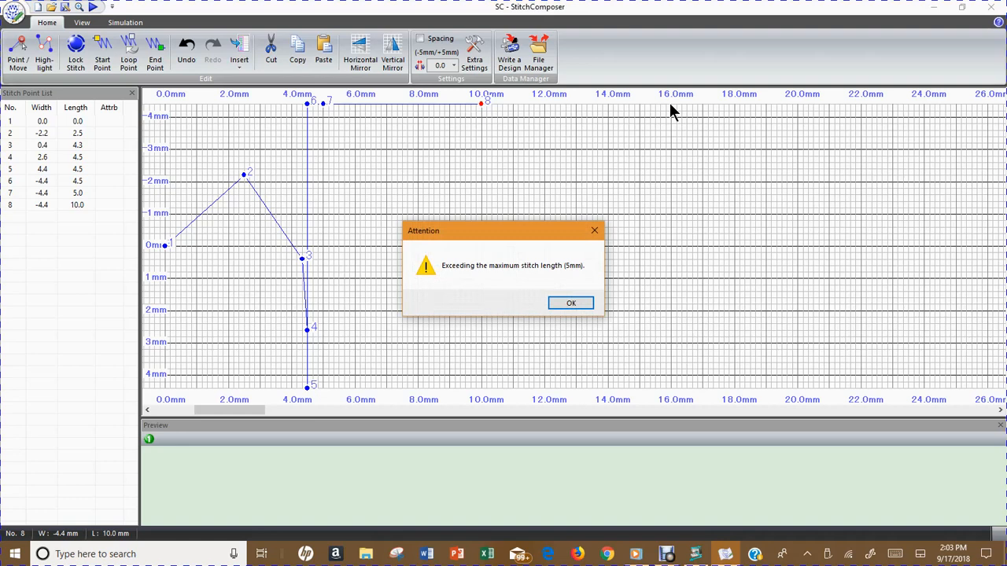
{"action": "left_click", "coordinate": [572, 305]}
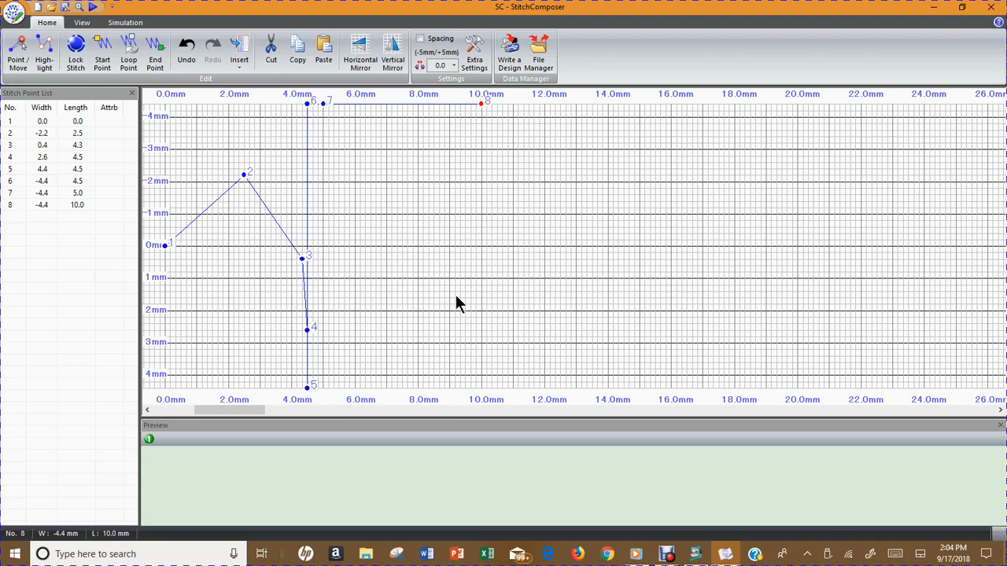
Delete all the practice stitch points one by one until the grid is empty
{"action": "key", "text": "Delete"}
{"action": "key", "text": "Delete"}
{"action": "key", "text": "Delete"}
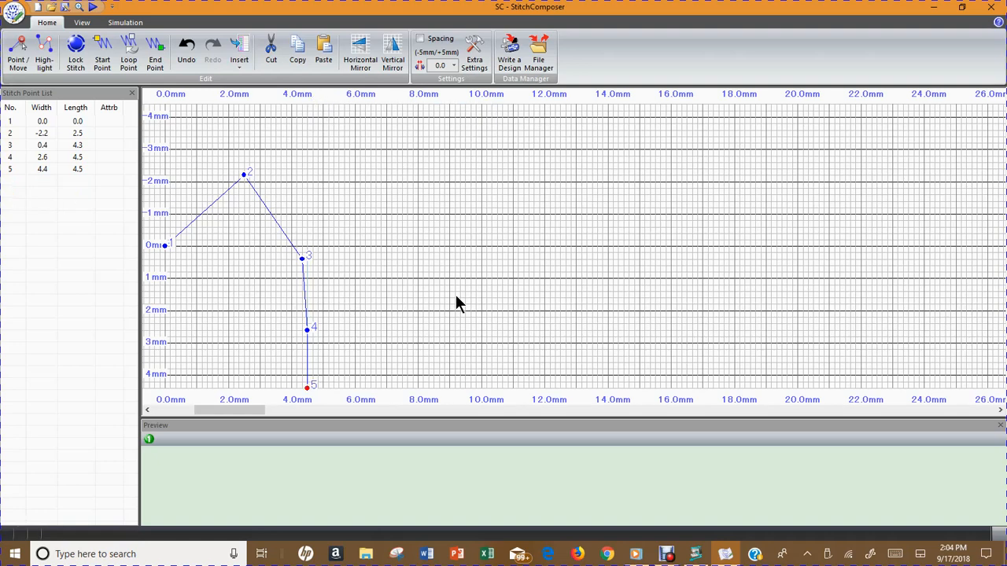
{"action": "key", "text": "Delete"}
{"action": "key", "text": "Delete"}
{"action": "key", "text": "Delete"}
{"action": "key", "text": "Delete"}
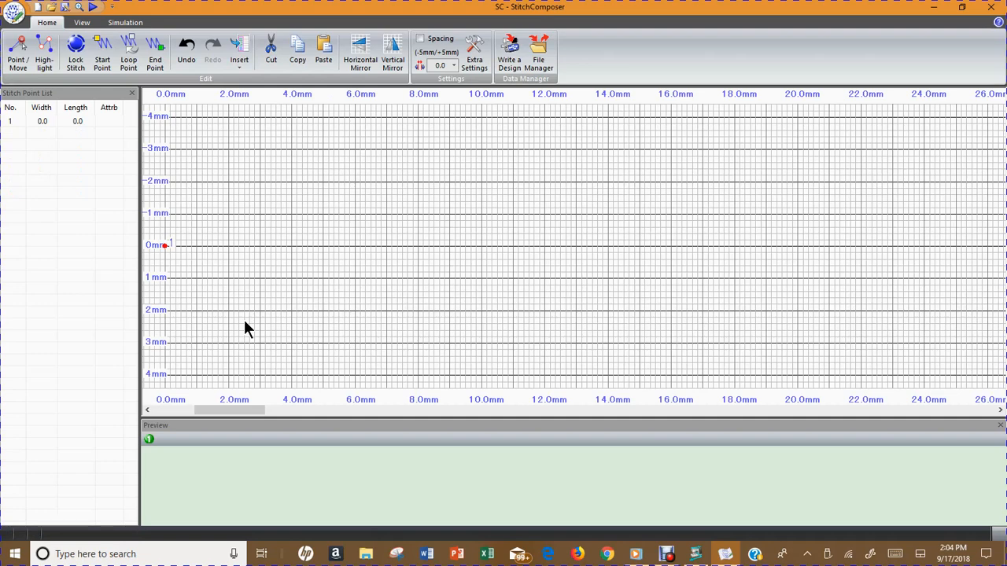
{"action": "key", "text": "Delete"}
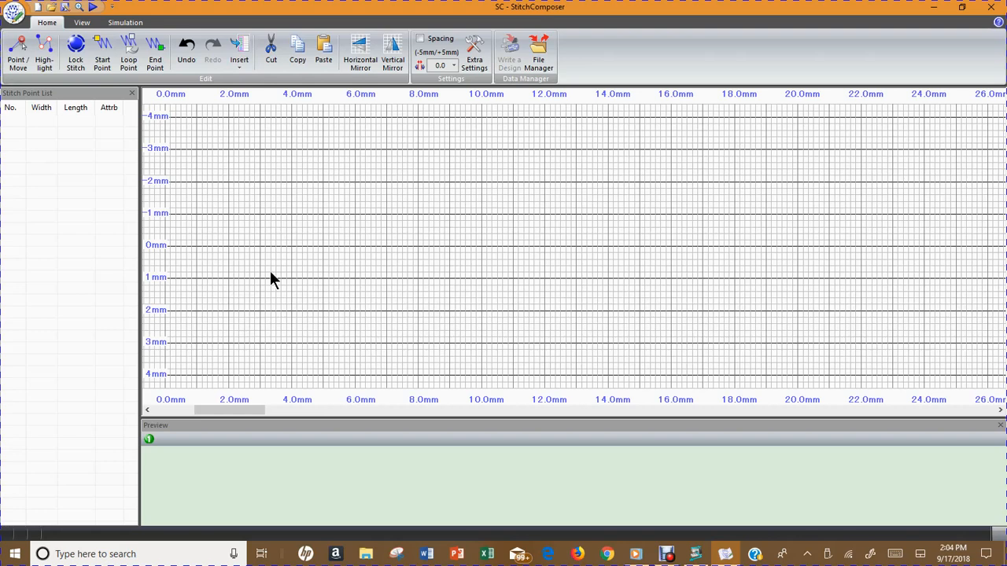
Place ten stitch points along width 4.0 mm, forming a baseline with three retraced spikes starting at lengths 3.7, 5.7 and 7.5 mm
{"action": "left_click", "coordinate": [165, 375]}
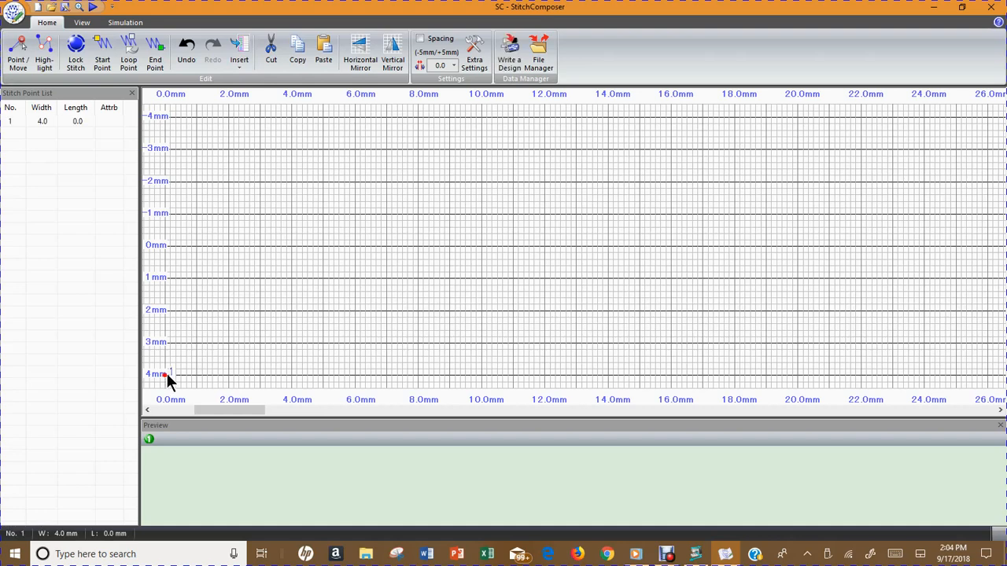
{"action": "left_click", "coordinate": [281, 376]}
{"action": "left_click", "coordinate": [286, 272]}
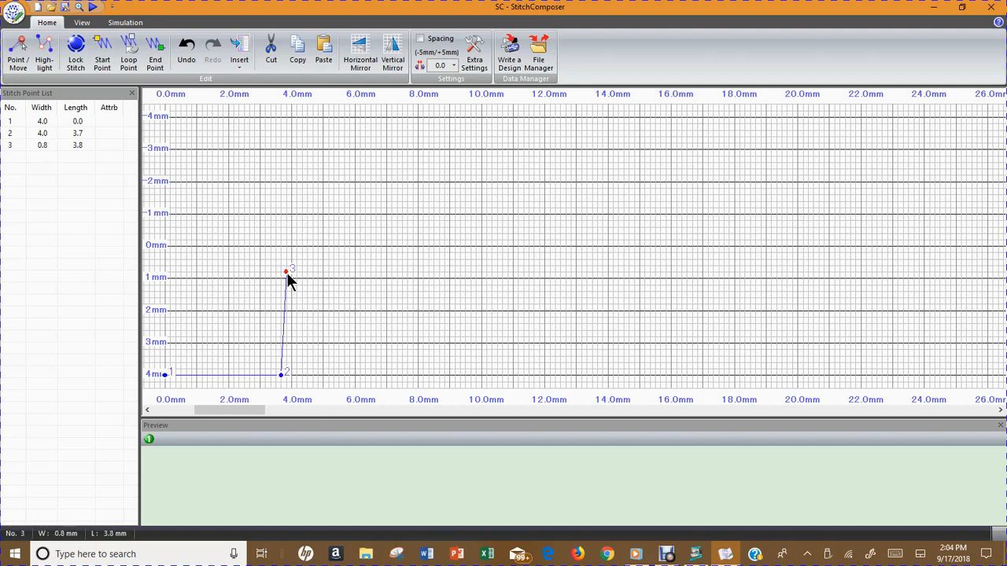
{"action": "left_click", "coordinate": [281, 375]}
{"action": "left_click", "coordinate": [344, 374]}
{"action": "left_click", "coordinate": [349, 258]}
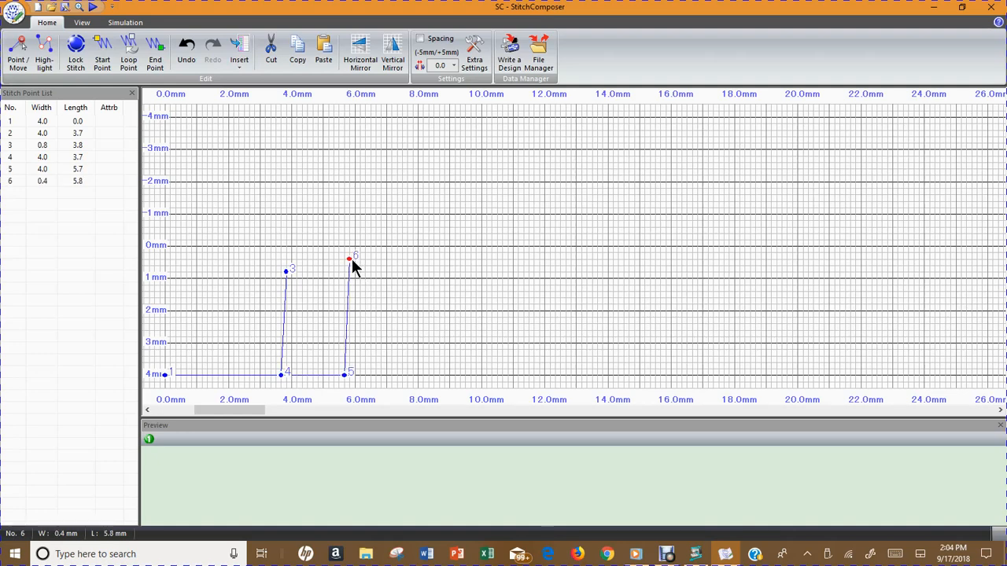
{"action": "left_click", "coordinate": [344, 374]}
{"action": "left_click", "coordinate": [403, 375]}
{"action": "left_click", "coordinate": [408, 238]}
{"action": "left_click", "coordinate": [402, 376]}
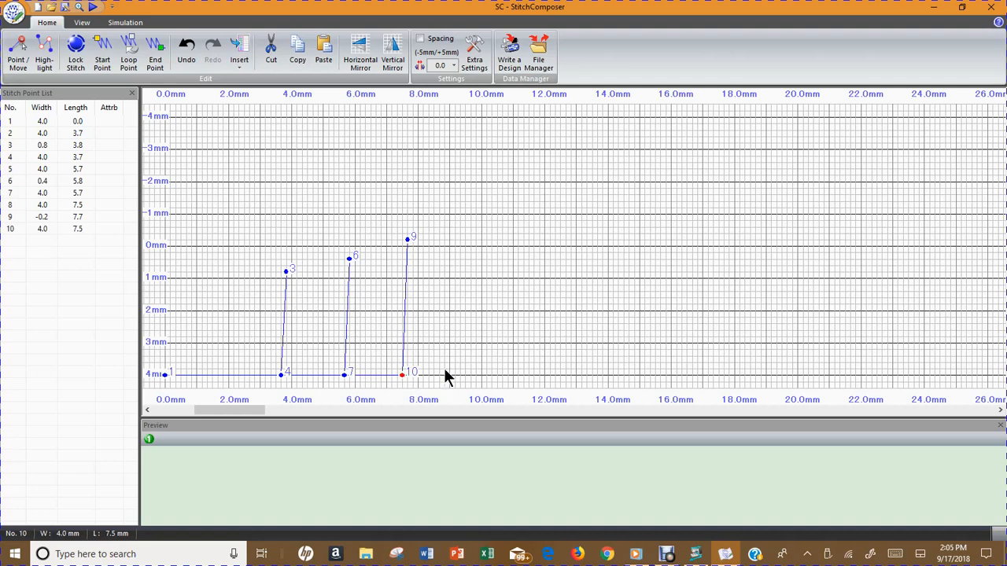
Delete every point of the spiked baseline design
{"action": "key", "text": "Delete"}
{"action": "key", "text": "Delete"}
{"action": "key", "text": "Delete"}
{"action": "key", "text": "Delete"}
{"action": "key", "text": "Delete"}
{"action": "key", "text": "Delete"}
{"action": "key", "text": "Delete"}
{"action": "key", "text": "Delete"}
{"action": "key", "text": "Delete"}
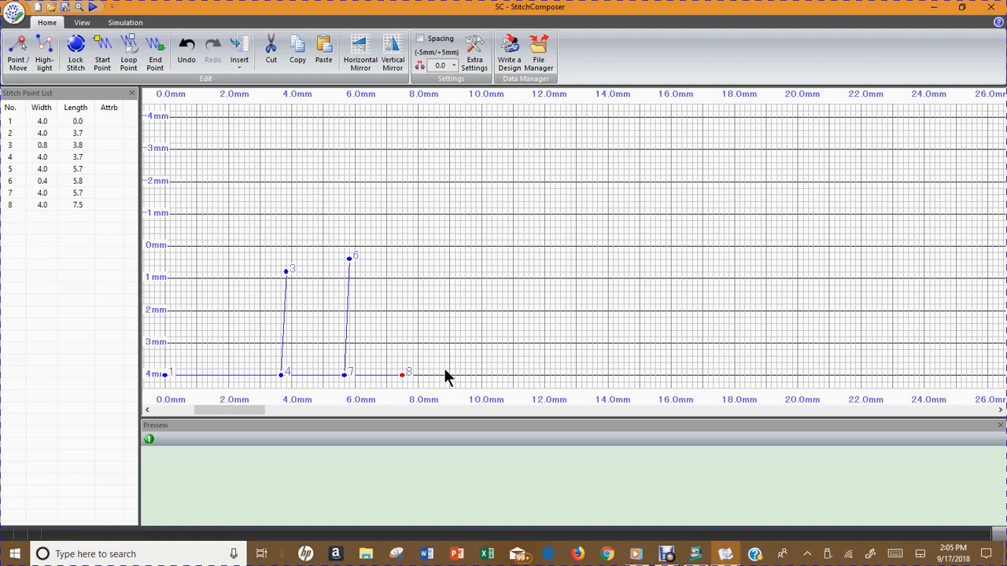
{"action": "key", "text": "Delete"}
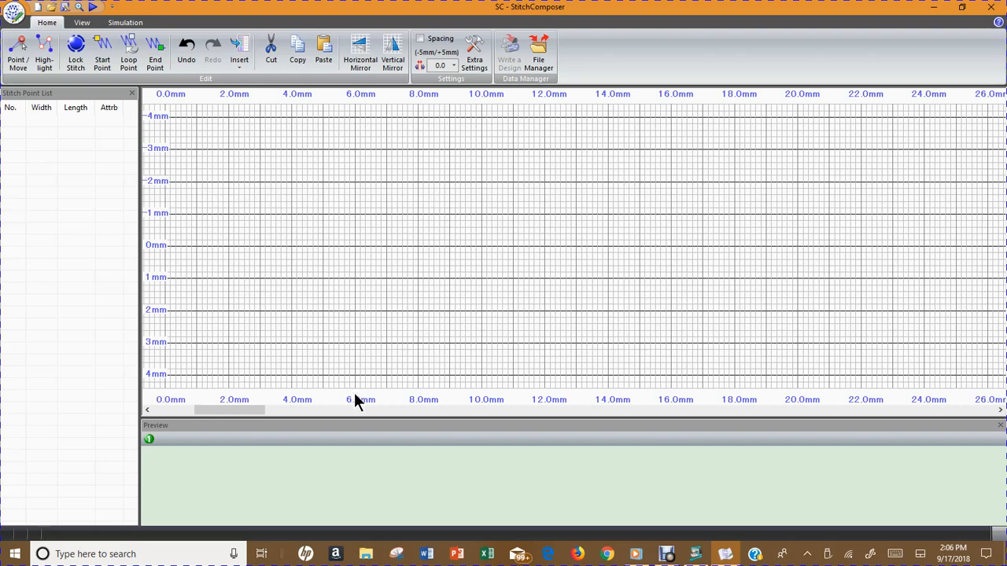
Lay repeated back-and-forth stitches between lengths 0.0 and 2.0 mm at width -4.4, ending at 2.0 mm
{"action": "left_click", "coordinate": [163, 104]}
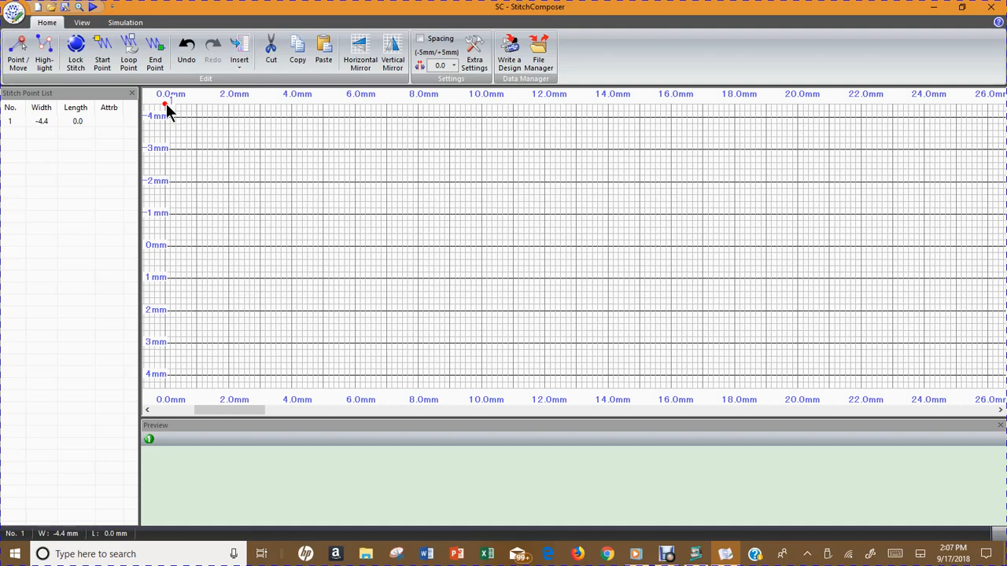
{"action": "left_click", "coordinate": [228, 105]}
{"action": "left_click", "coordinate": [166, 103]}
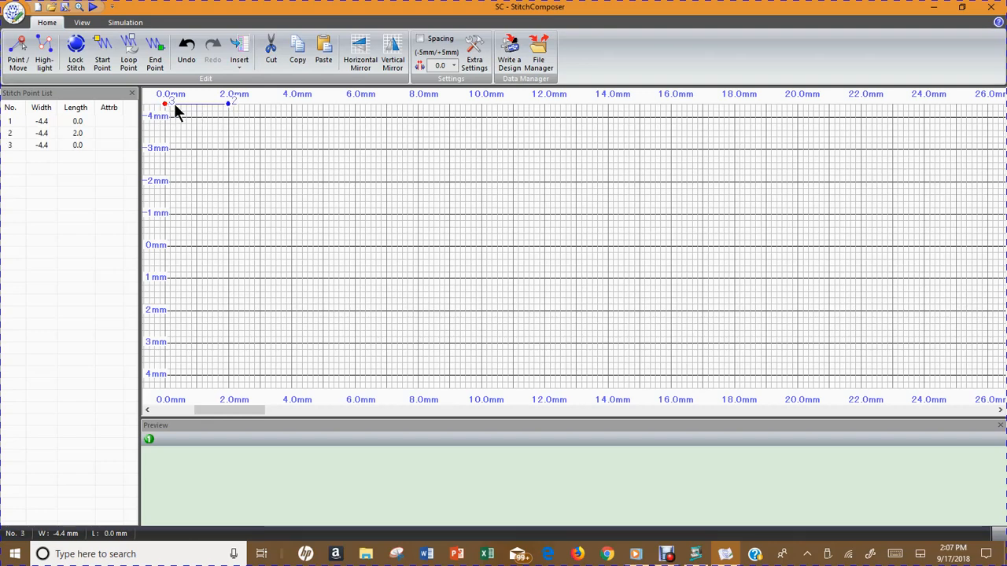
{"action": "left_click", "coordinate": [228, 105]}
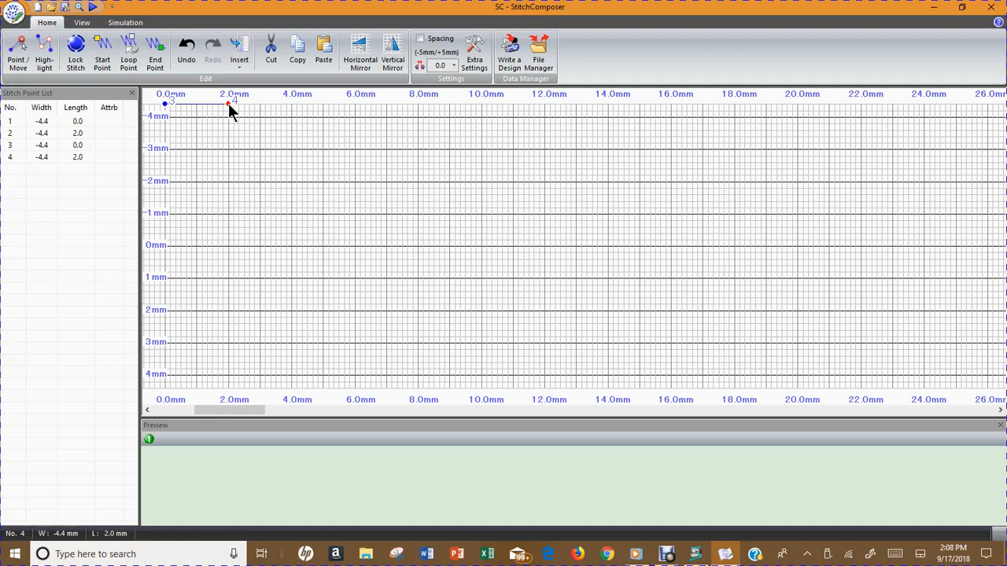
{"action": "left_click", "coordinate": [165, 104]}
{"action": "left_click", "coordinate": [229, 104]}
Add a slanted leg from the 2.0 mm baseline point to width -2.4, length 1.7, stitching it down and back twice
{"action": "left_click", "coordinate": [217, 170]}
{"action": "left_click", "coordinate": [227, 103]}
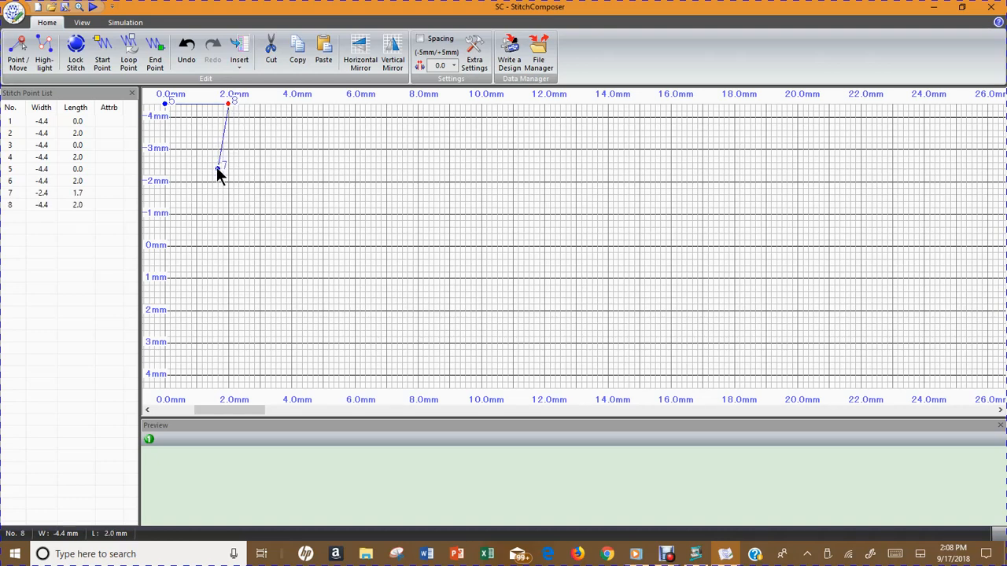
{"action": "left_click", "coordinate": [217, 168]}
{"action": "left_click", "coordinate": [227, 103]}
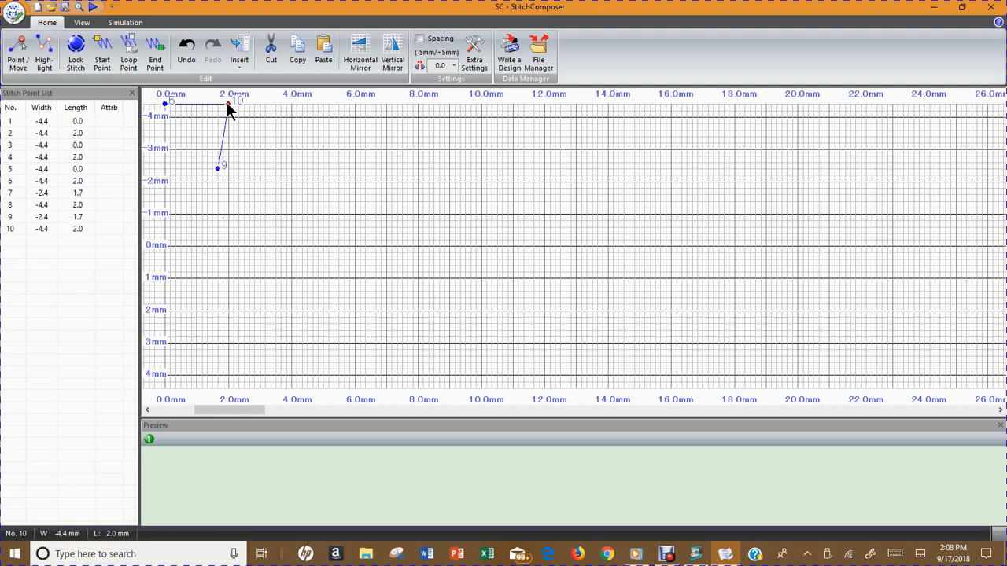
Extend the baseline from 2.0 to 4.0 mm at width -4.4 with repeated back-and-forth stitches ending at 4.0 mm
{"action": "left_click", "coordinate": [290, 103]}
{"action": "left_click", "coordinate": [228, 103]}
{"action": "left_click", "coordinate": [291, 103]}
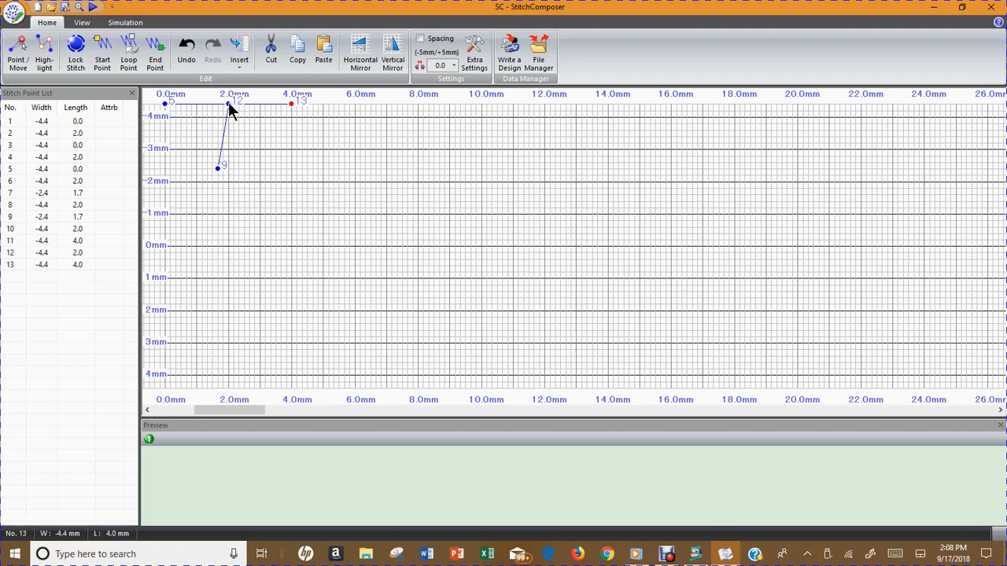
{"action": "left_click", "coordinate": [228, 103]}
{"action": "left_click", "coordinate": [290, 103]}
Add a second slanted leg from the 4.0 mm point to width -2.6, length 3.7, stitching it down and back twice
{"action": "left_click", "coordinate": [281, 163]}
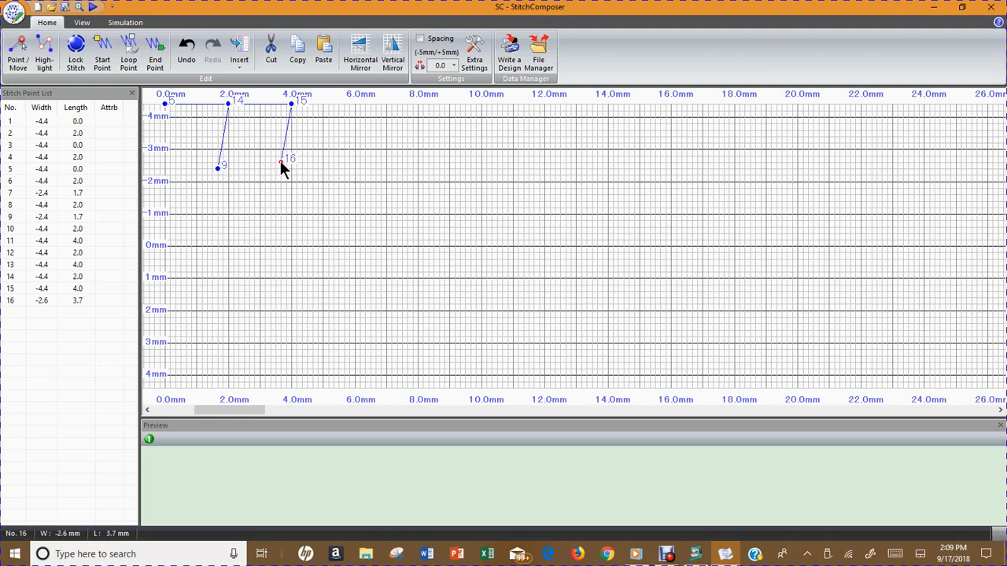
{"action": "left_click", "coordinate": [291, 103]}
{"action": "left_click", "coordinate": [281, 162]}
{"action": "left_click", "coordinate": [291, 104]}
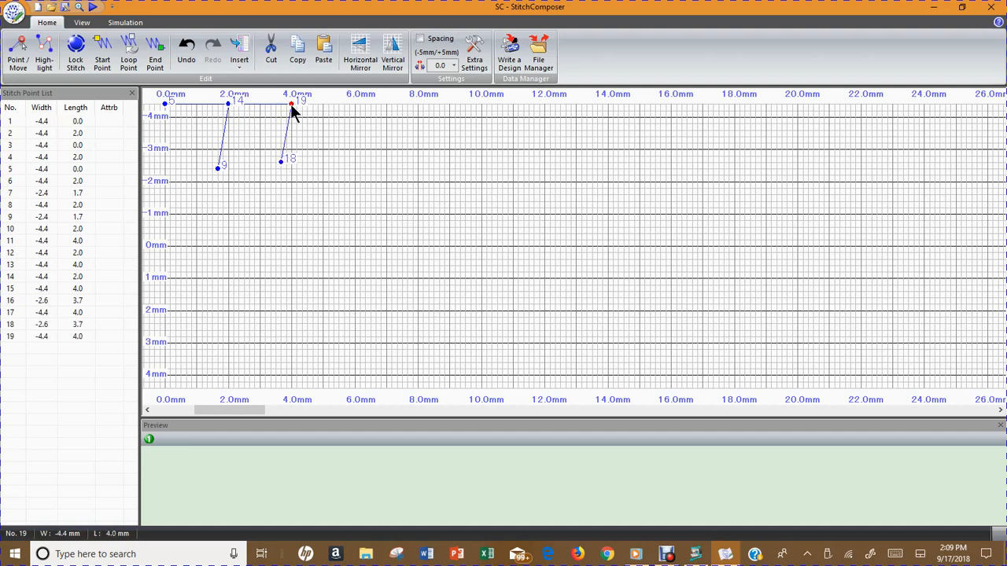
Extend the baseline to 6.0 mm and add a straight leg there to width -2.2, stitched down and back twice
{"action": "left_click", "coordinate": [355, 103]}
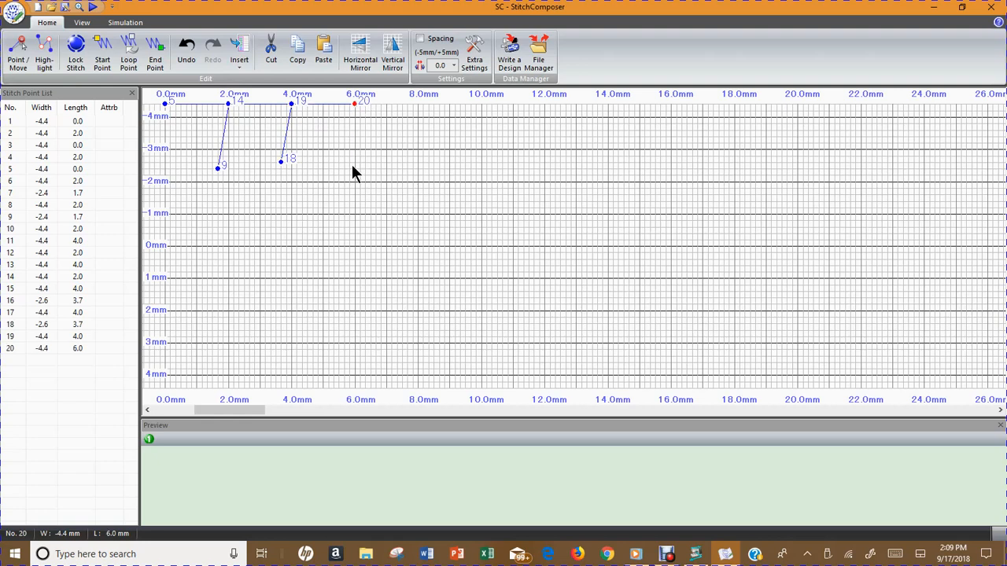
{"action": "left_click", "coordinate": [355, 174]}
{"action": "left_click", "coordinate": [355, 103]}
{"action": "left_click", "coordinate": [354, 175]}
{"action": "left_click", "coordinate": [355, 103]}
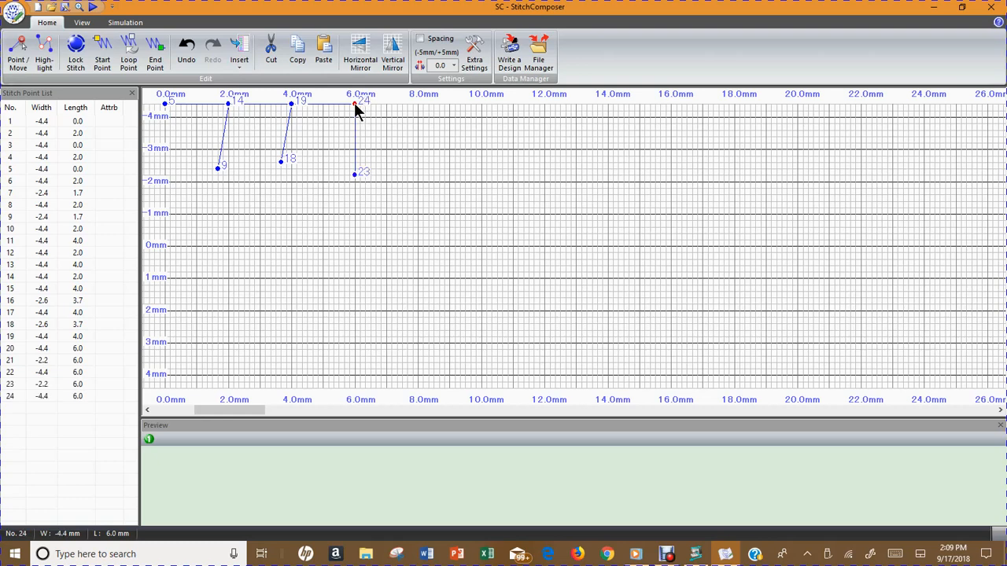
Lay repeated back-and-forth baseline stitches between 6.0 and 8.0 mm at width -4.4, ending at 8.0 mm
{"action": "left_click", "coordinate": [417, 103]}
{"action": "left_click", "coordinate": [354, 103]}
{"action": "left_click", "coordinate": [417, 103]}
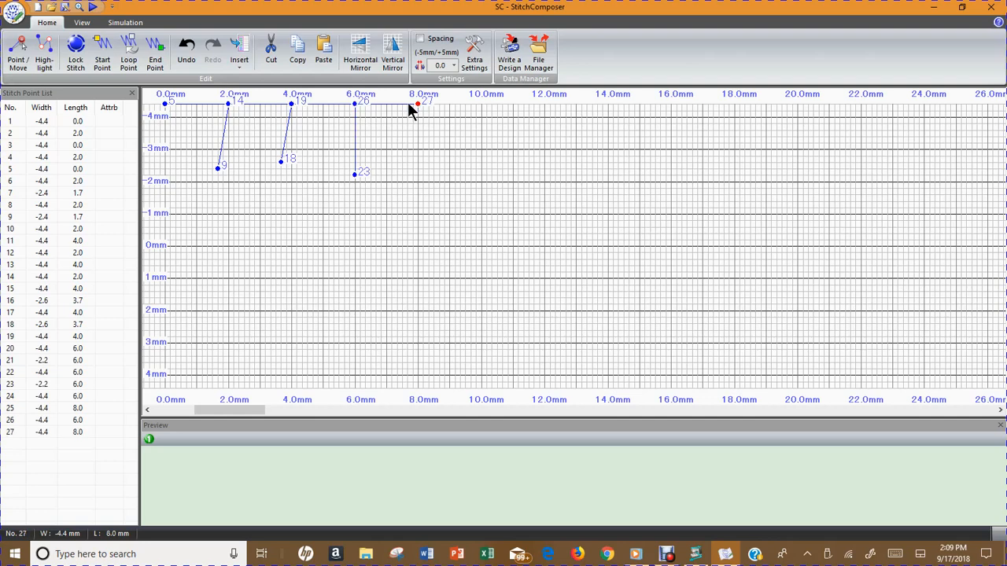
{"action": "left_click", "coordinate": [355, 103]}
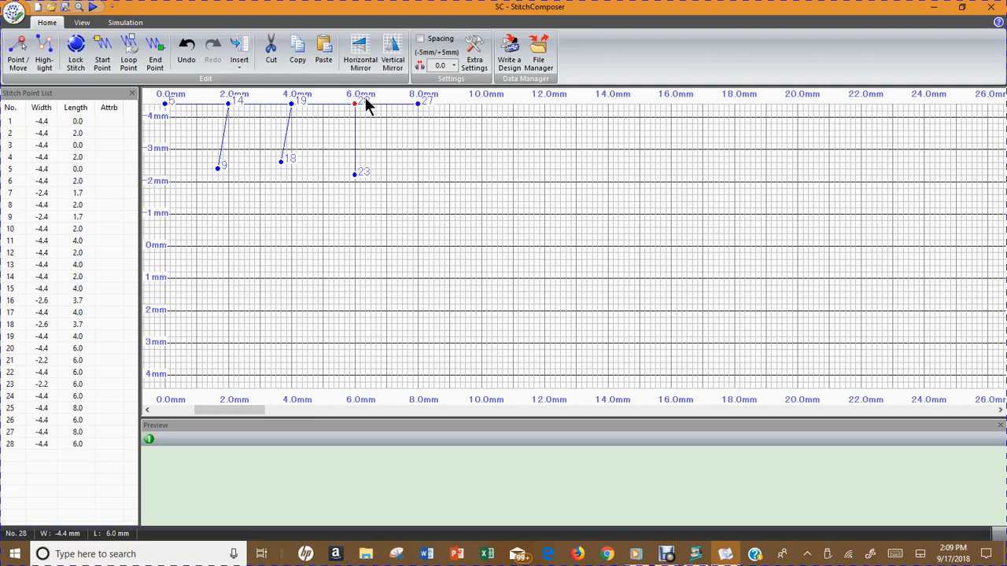
{"action": "left_click", "coordinate": [417, 103]}
Add a straight leg at 8.0 mm down to width -2.6 and back to the baseline, stitched twice
{"action": "left_click", "coordinate": [417, 162]}
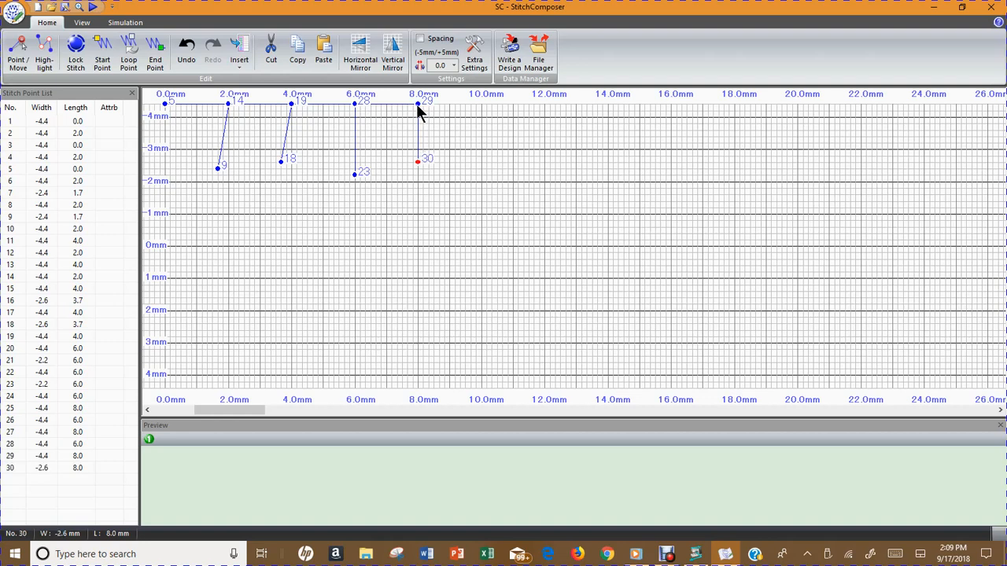
{"action": "left_click", "coordinate": [418, 103]}
{"action": "left_click", "coordinate": [418, 161]}
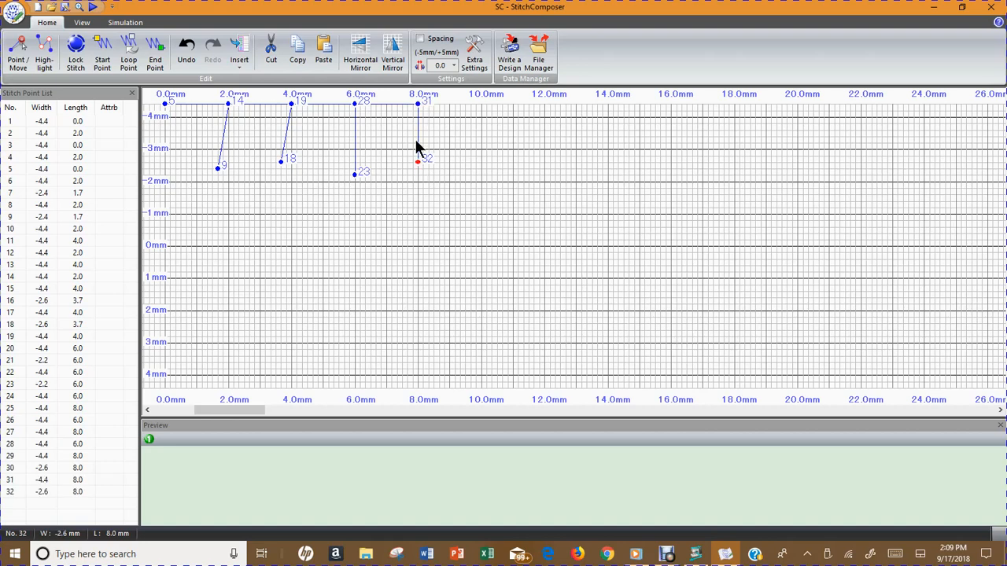
{"action": "left_click", "coordinate": [417, 103]}
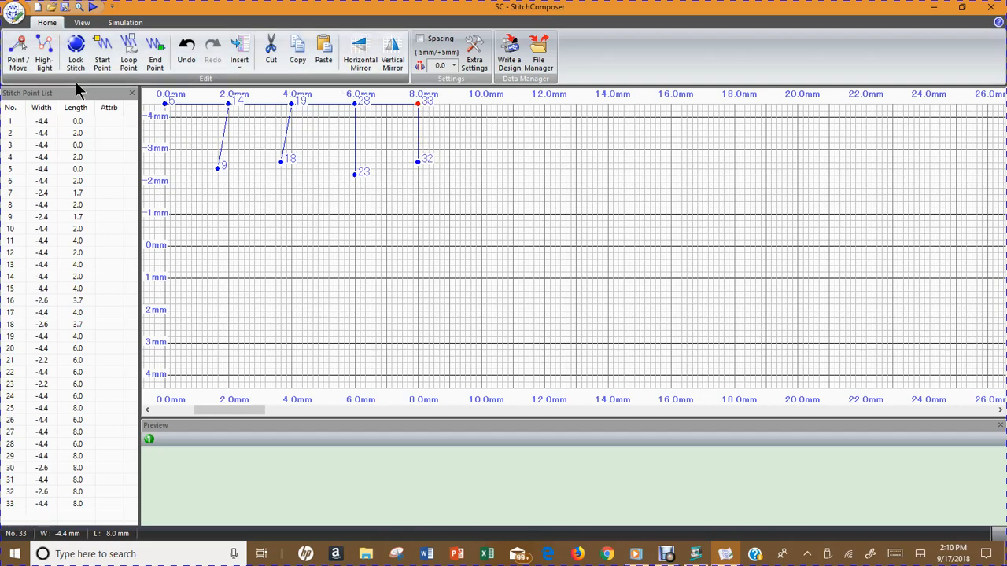
Add lock stitches to the finished stitch design and bring up the view options
{"action": "left_click", "coordinate": [77, 54]}
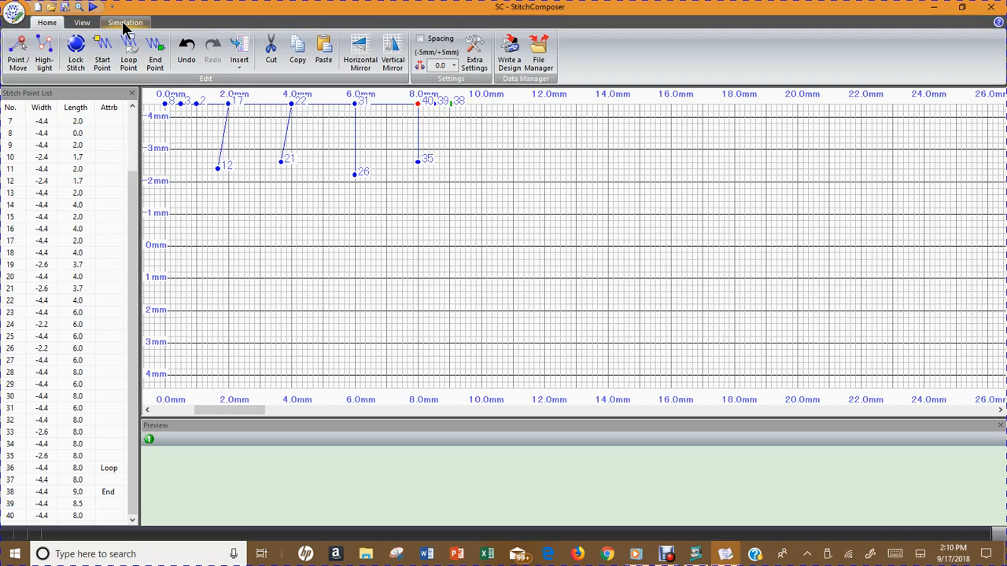
{"action": "left_click", "coordinate": [82, 23]}
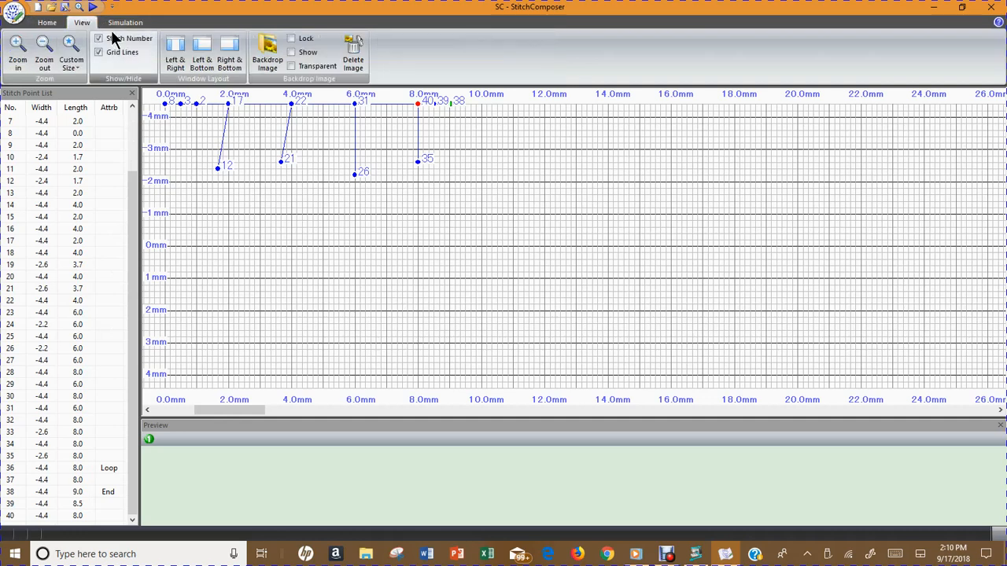
Play the stitch simulation to preview how the finished design sews out, then return to the editing commands
{"action": "left_click", "coordinate": [48, 23]}
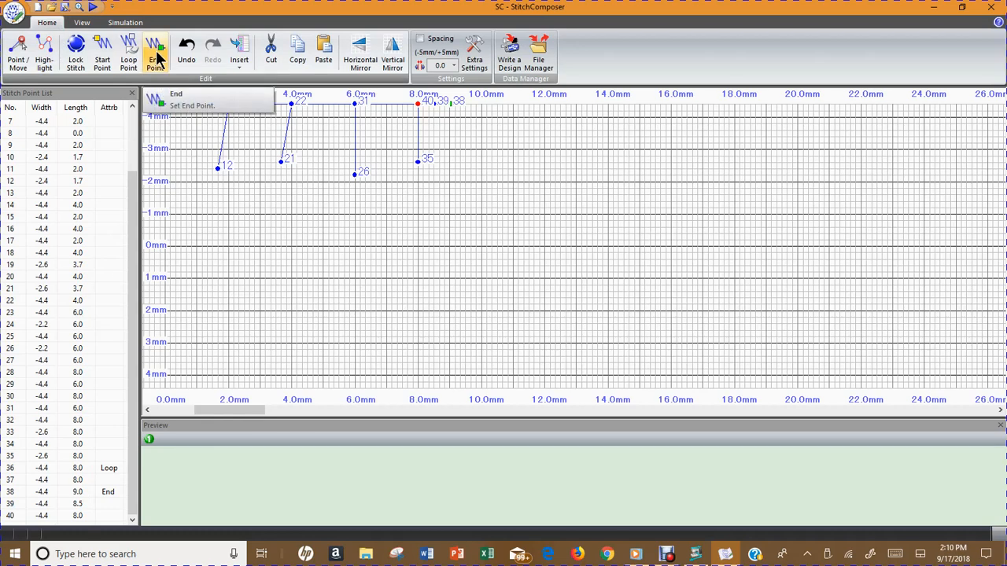
{"action": "left_click", "coordinate": [128, 24]}
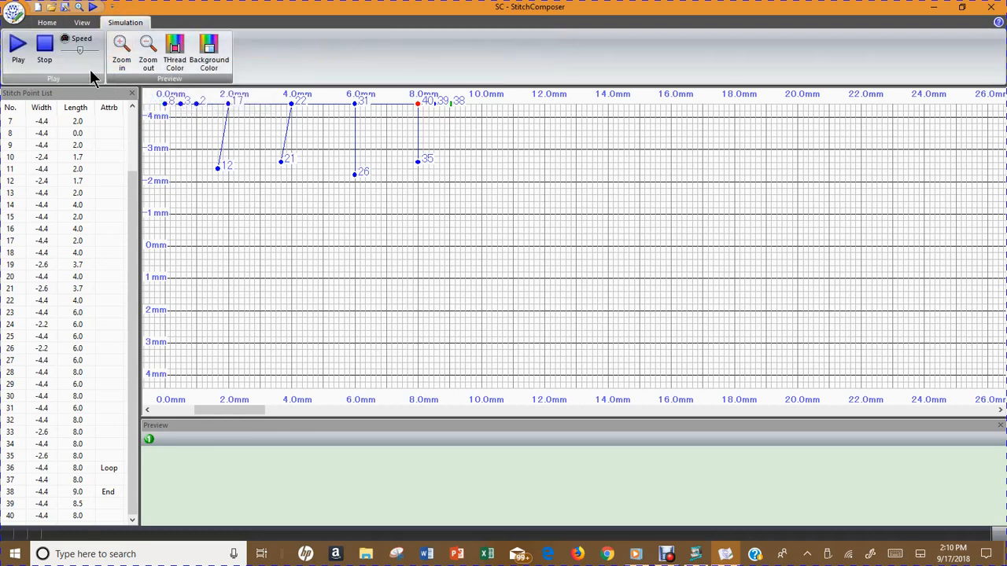
{"action": "left_click", "coordinate": [18, 48]}
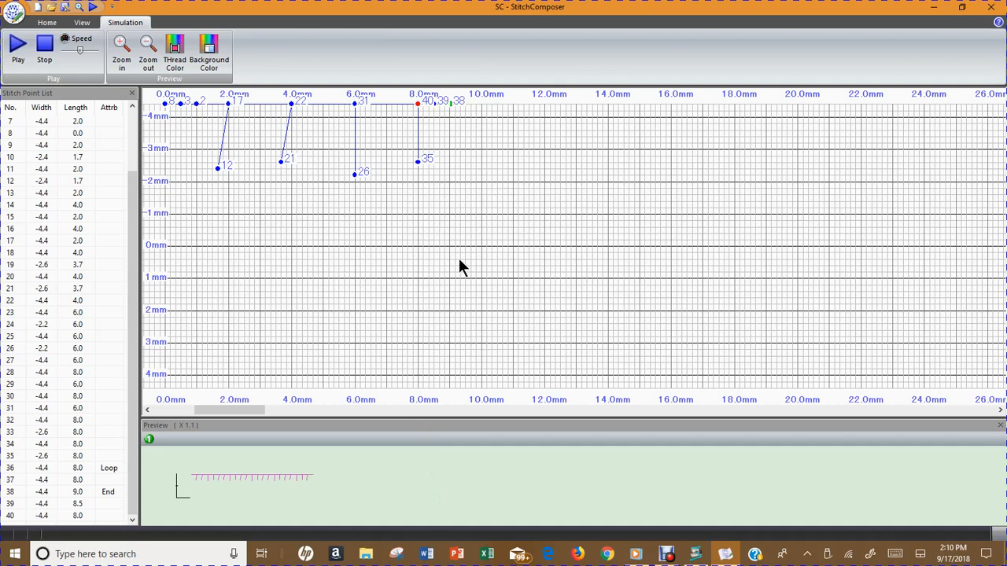
{"action": "left_click", "coordinate": [48, 22]}
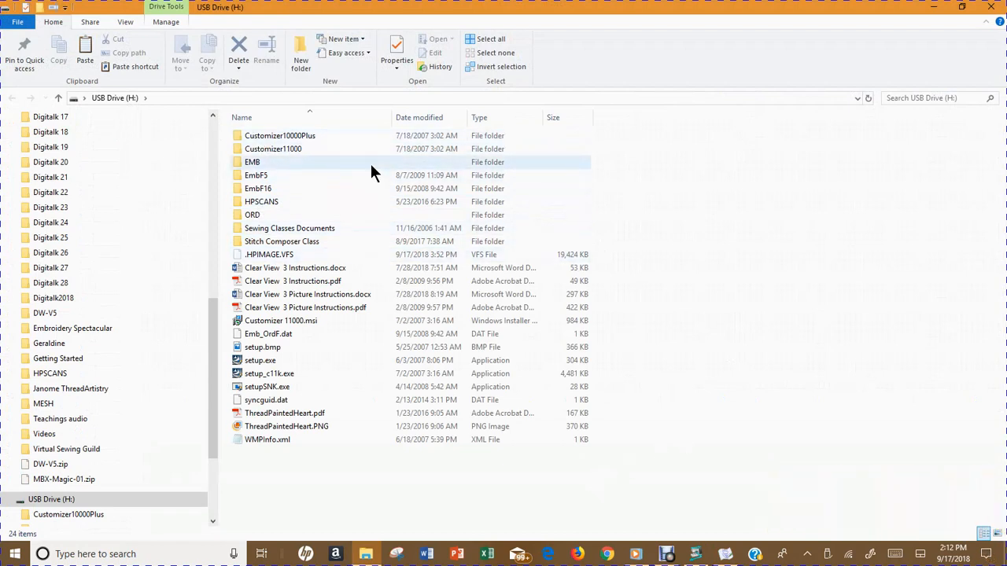
Look into the EMB folder on USB Drive (H:) in File Explorer, return to the drive's root and close the window
{"action": "double_click", "coordinate": [236, 162]}
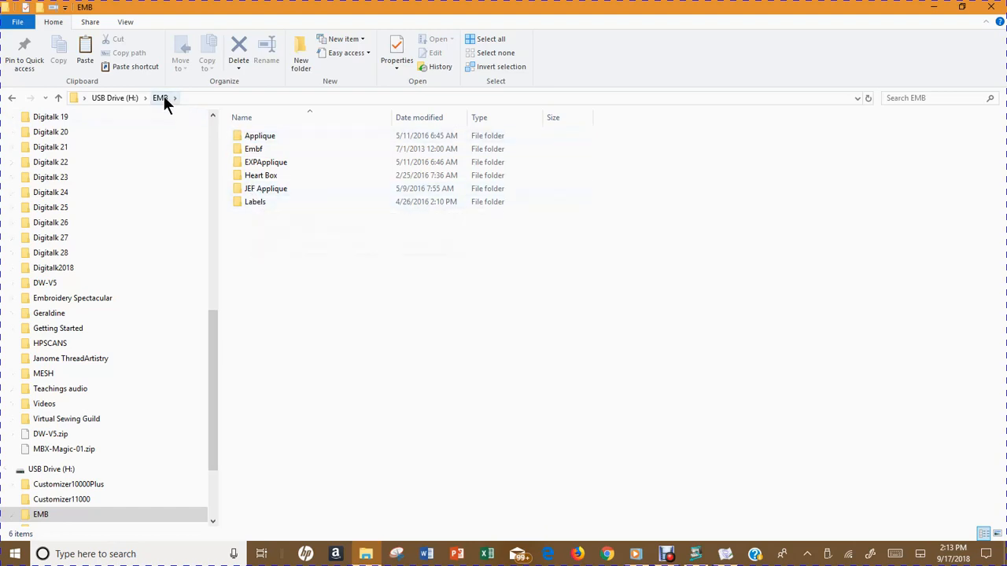
{"action": "left_click", "coordinate": [121, 98]}
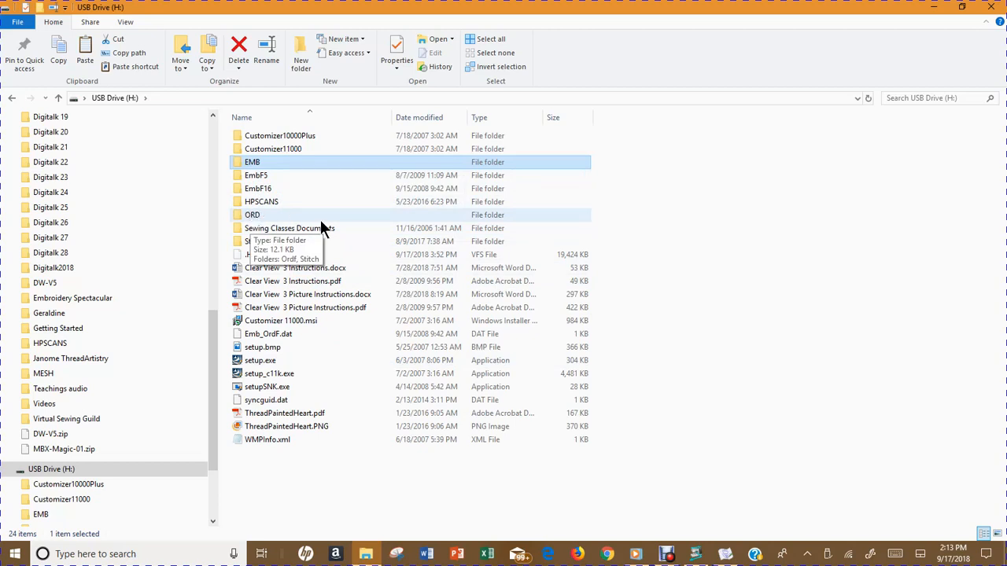
{"action": "left_click", "coordinate": [991, 14]}
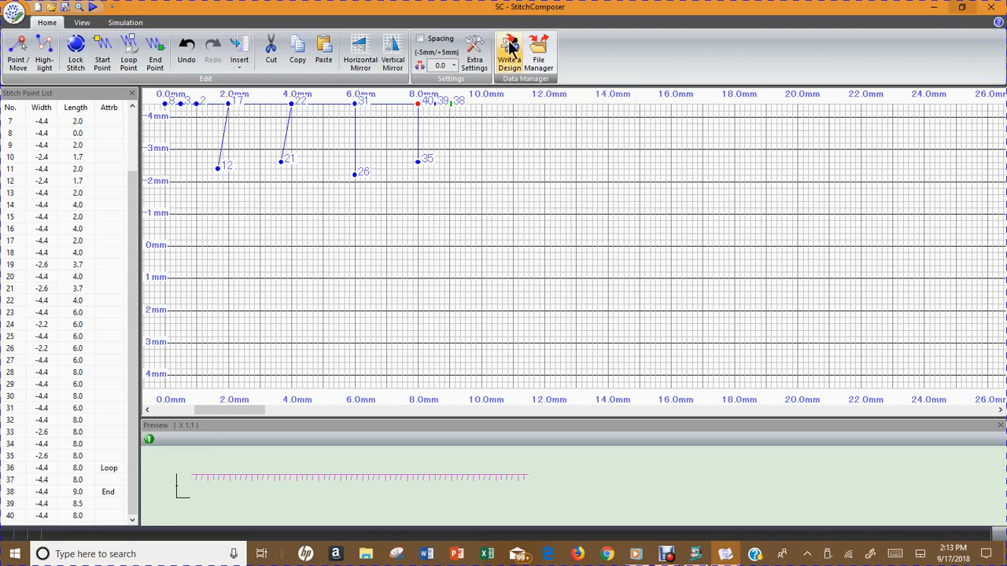
Start writing the design to USB Drive (H:) and rename its file as PApp1
{"action": "left_click", "coordinate": [511, 50]}
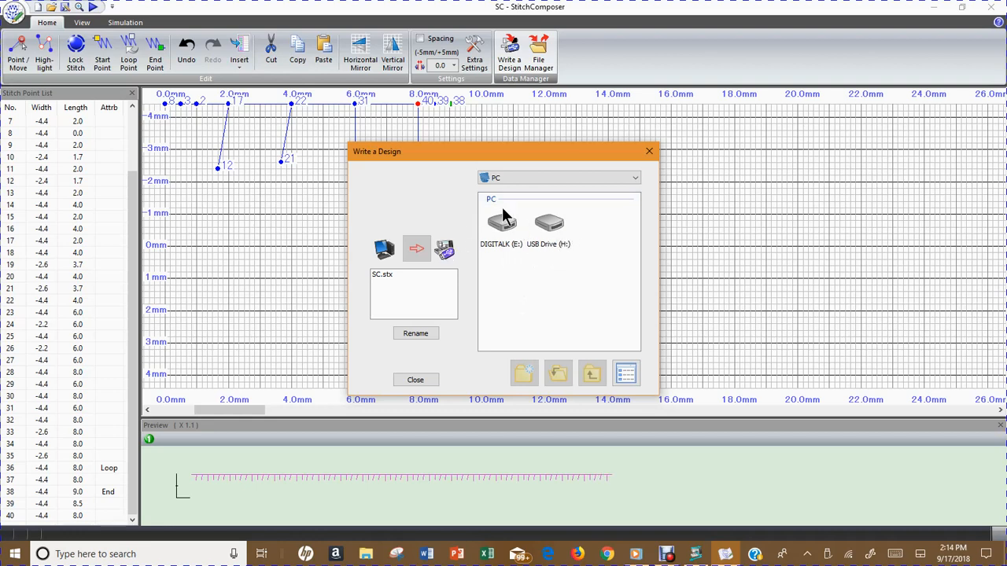
{"action": "double_click", "coordinate": [548, 224]}
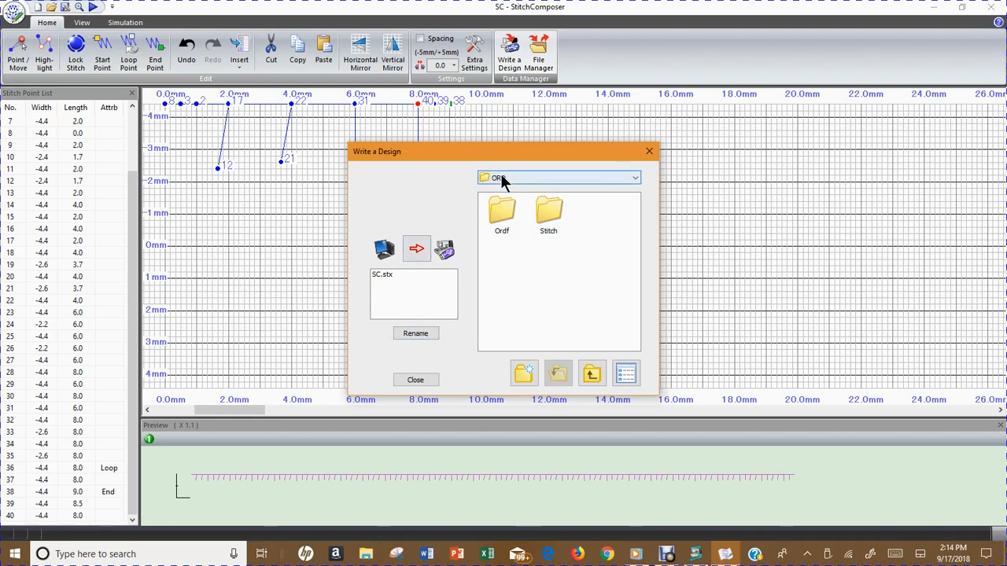
{"action": "left_click", "coordinate": [416, 334]}
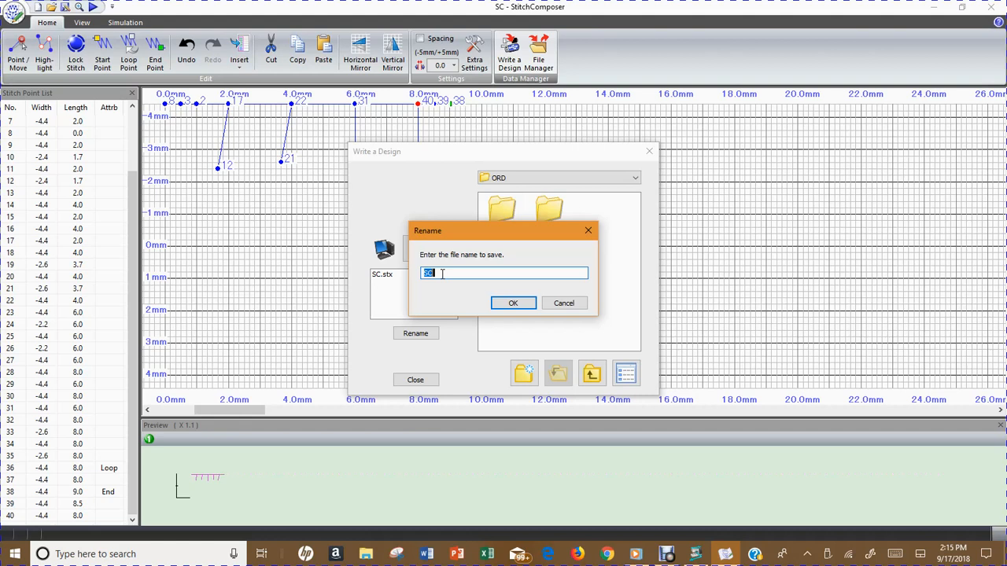
{"action": "type", "text": "P"}
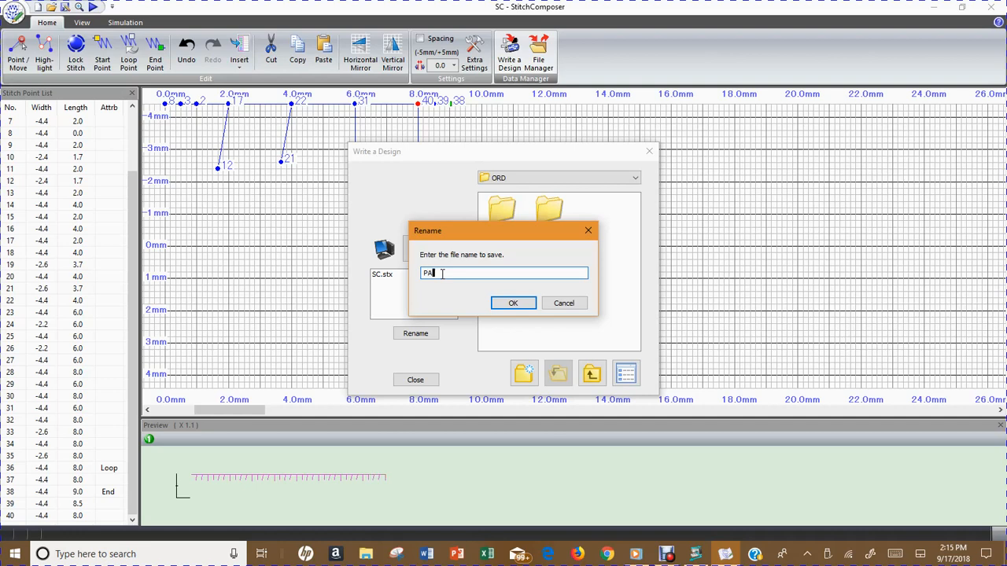
{"action": "type", "text": "App1"}
{"action": "left_click", "coordinate": [513, 303]}
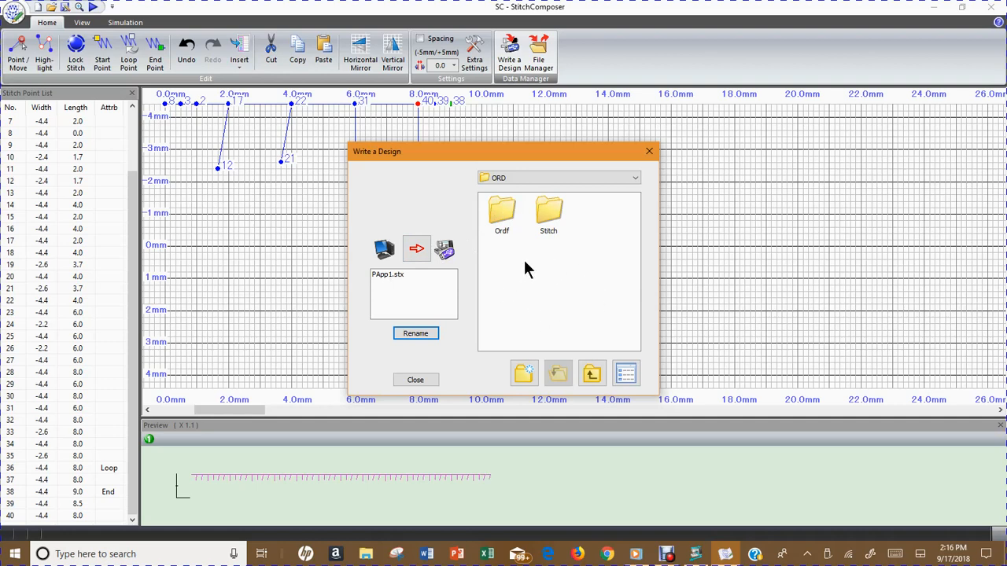
Write PApp1.stx into the Ordf folder and eject the USB flash memory
{"action": "left_click", "coordinate": [500, 207]}
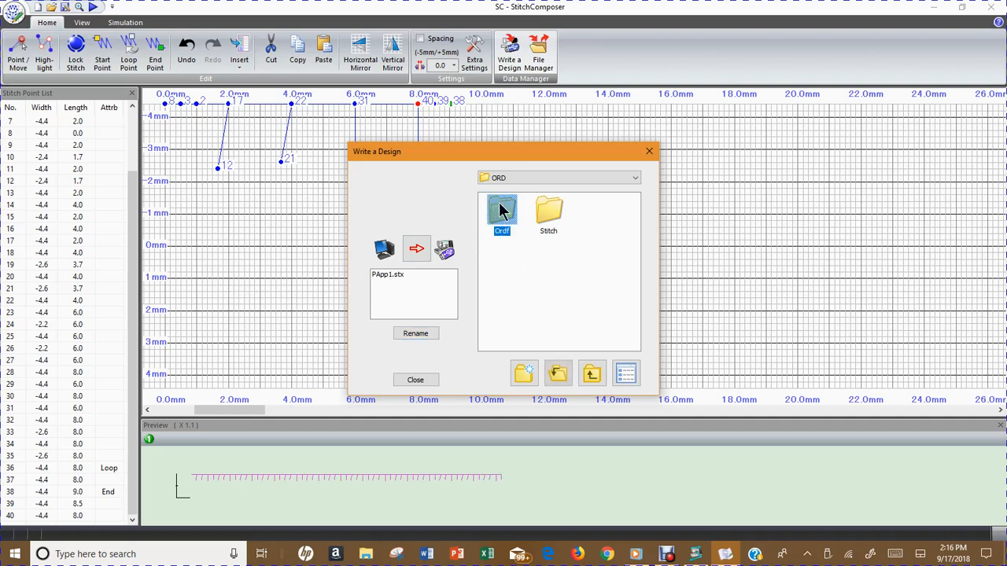
{"action": "double_click", "coordinate": [500, 209]}
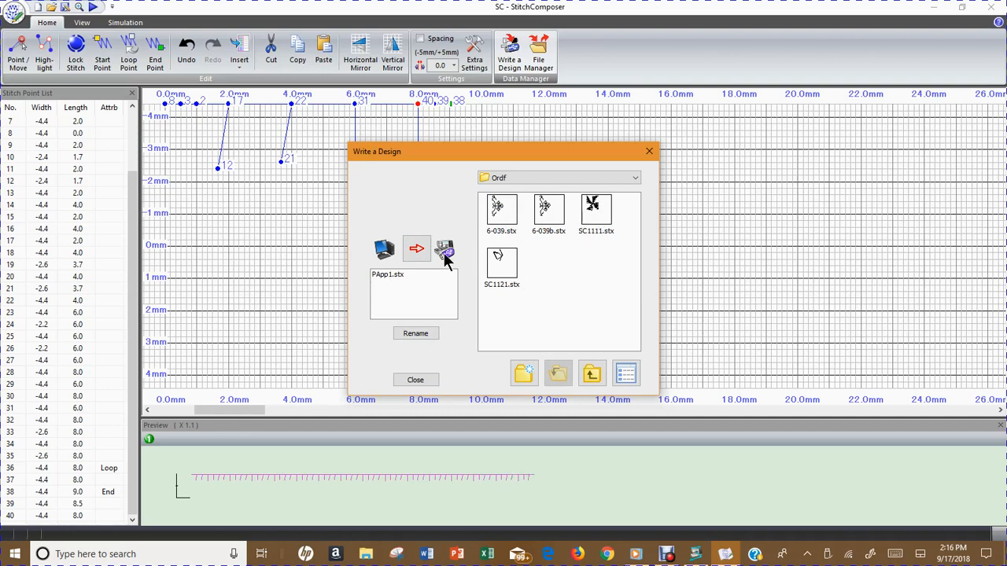
{"action": "left_click", "coordinate": [416, 249]}
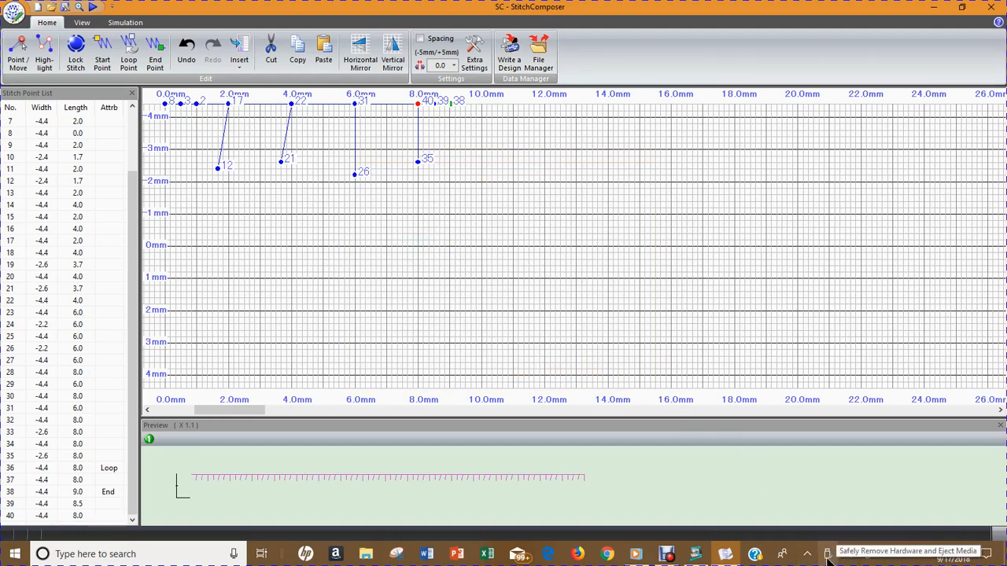
{"action": "left_click", "coordinate": [828, 557]}
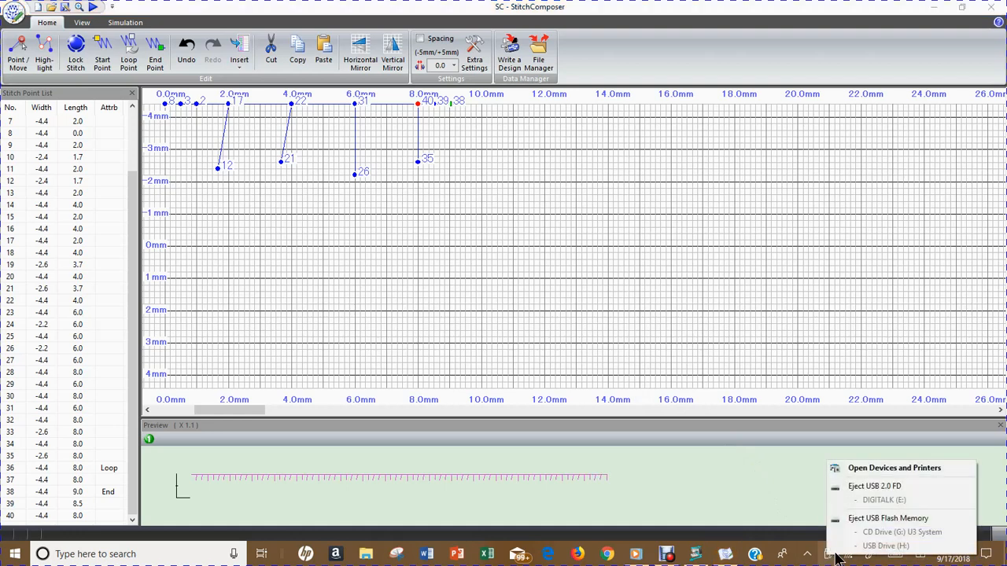
{"action": "left_click", "coordinate": [870, 519]}
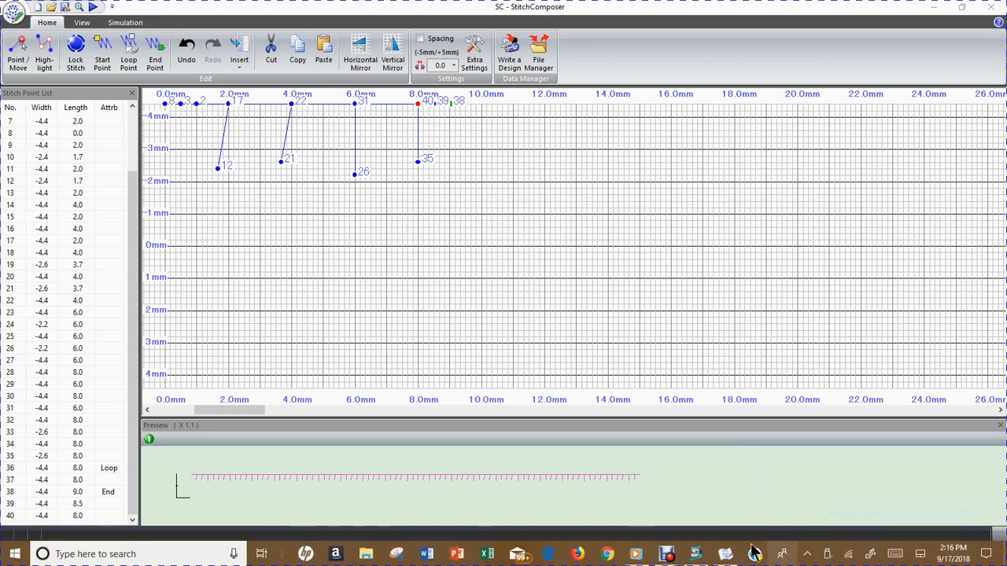
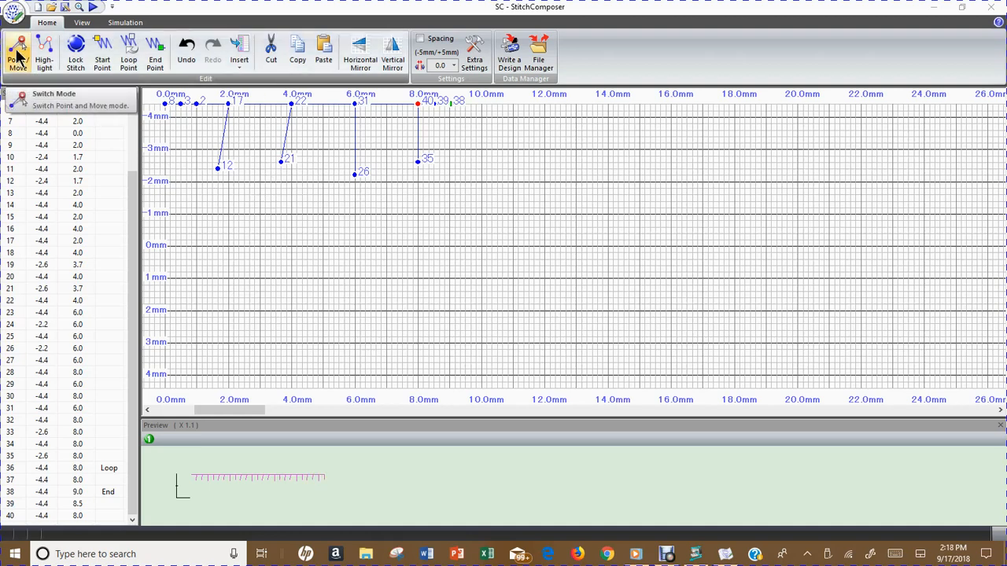
In move mode, shift both stitch points of the first leg's end to width -1.4, the second's to -2.0, and the last's to -1.6 at length 8.3
{"action": "left_click", "coordinate": [17, 53]}
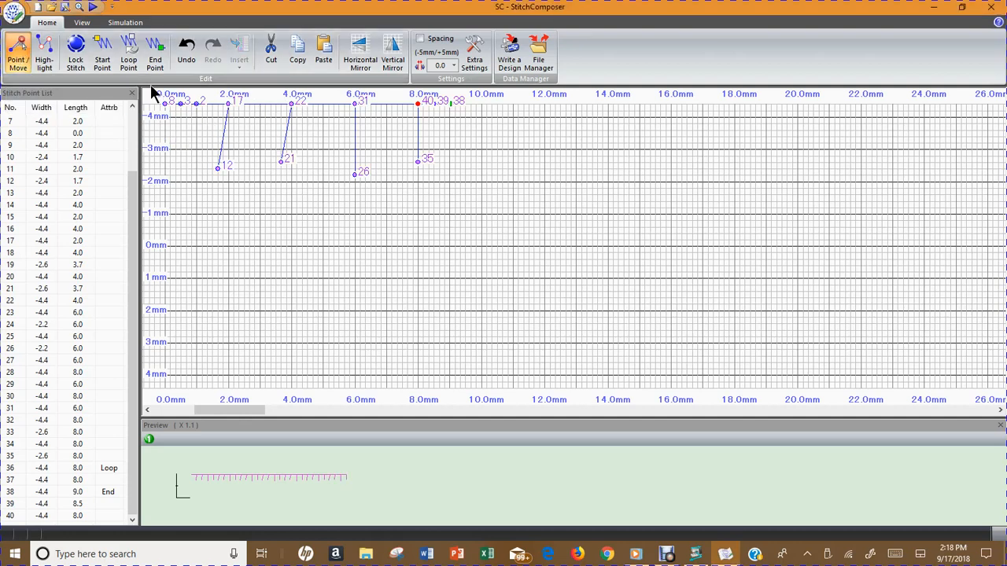
{"action": "left_click", "coordinate": [17, 57]}
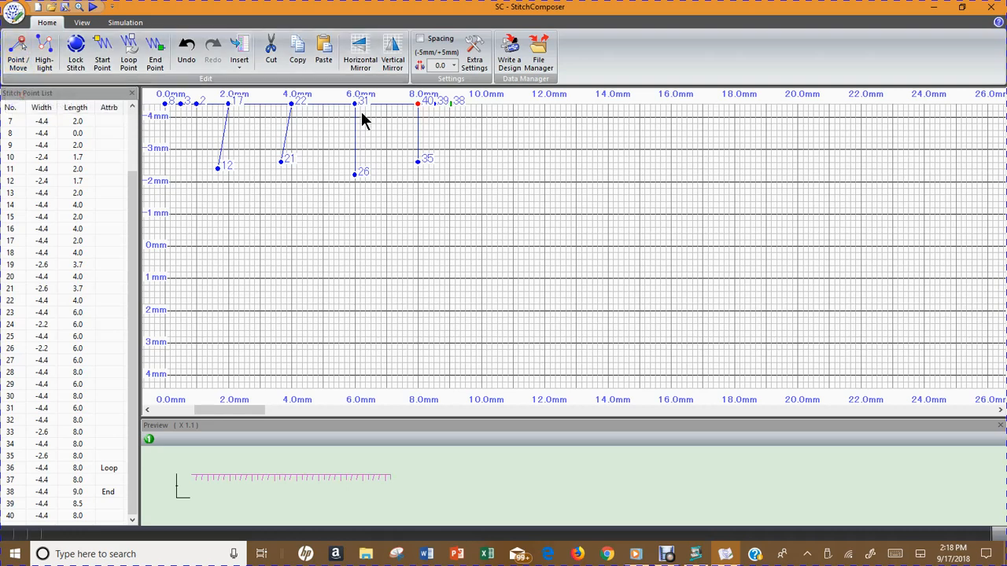
{"action": "left_click", "coordinate": [20, 57]}
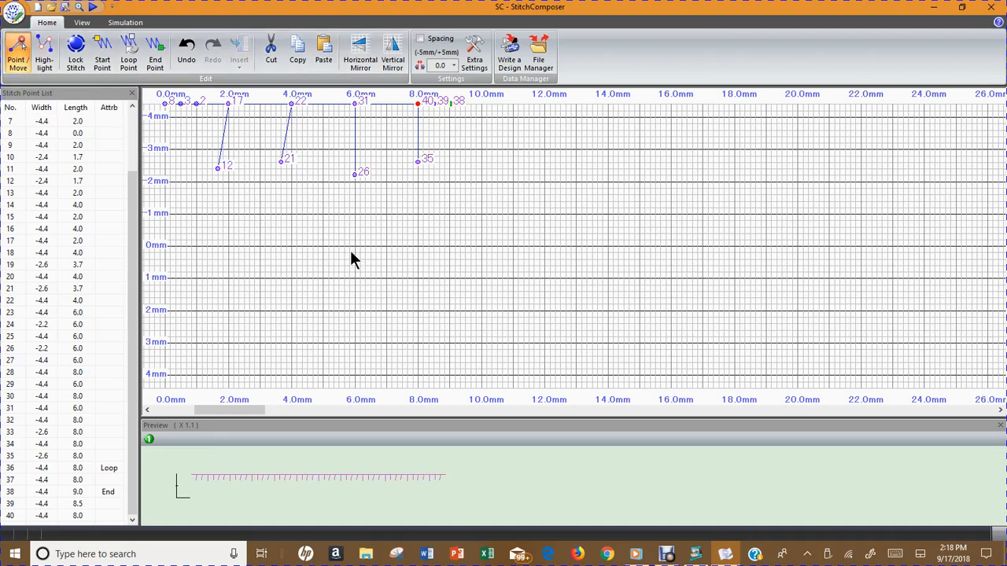
{"action": "left_click", "coordinate": [219, 170]}
{"action": "left_click", "coordinate": [219, 203]}
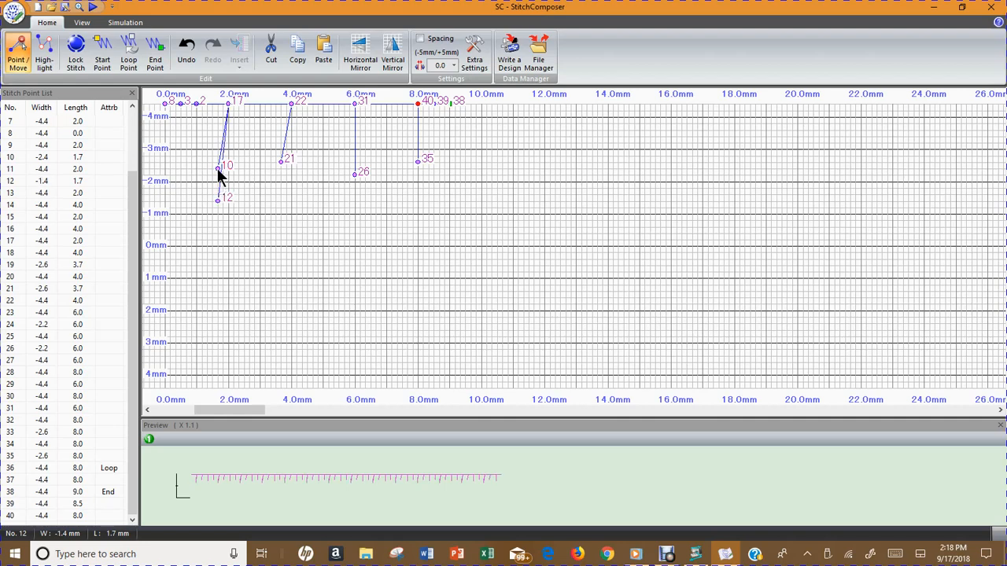
{"action": "left_click_drag", "start_coordinate": [221, 174], "coordinate": [220, 205]}
{"action": "mouse_move", "coordinate": [282, 166]}
{"action": "left_mouse_down"}
{"action": "mouse_move", "coordinate": [288, 185]}
{"action": "mouse_move", "coordinate": [280, 170]}
{"action": "mouse_move", "coordinate": [281, 181]}
{"action": "left_mouse_up"}
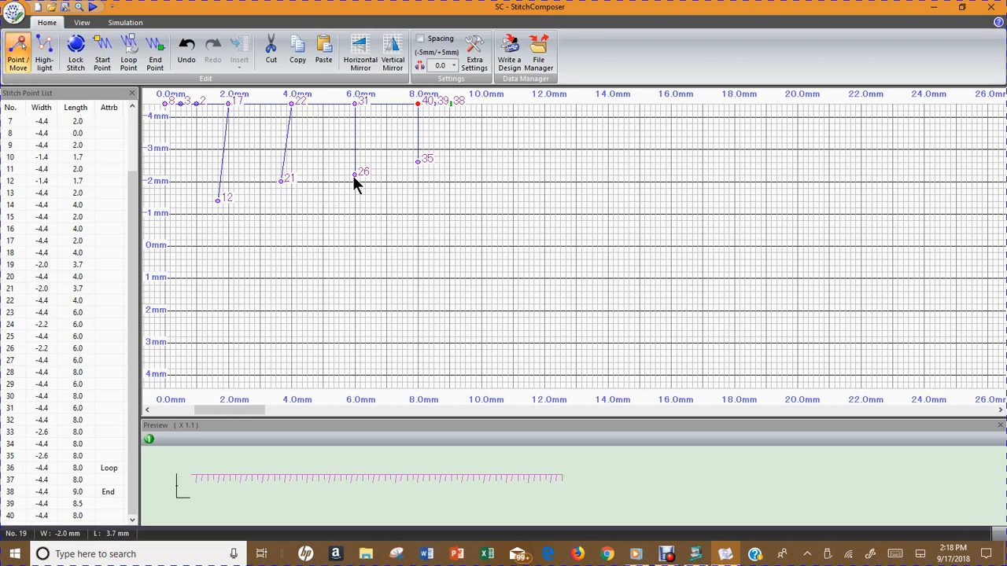
{"action": "left_click_drag", "start_coordinate": [417, 163], "coordinate": [429, 194]}
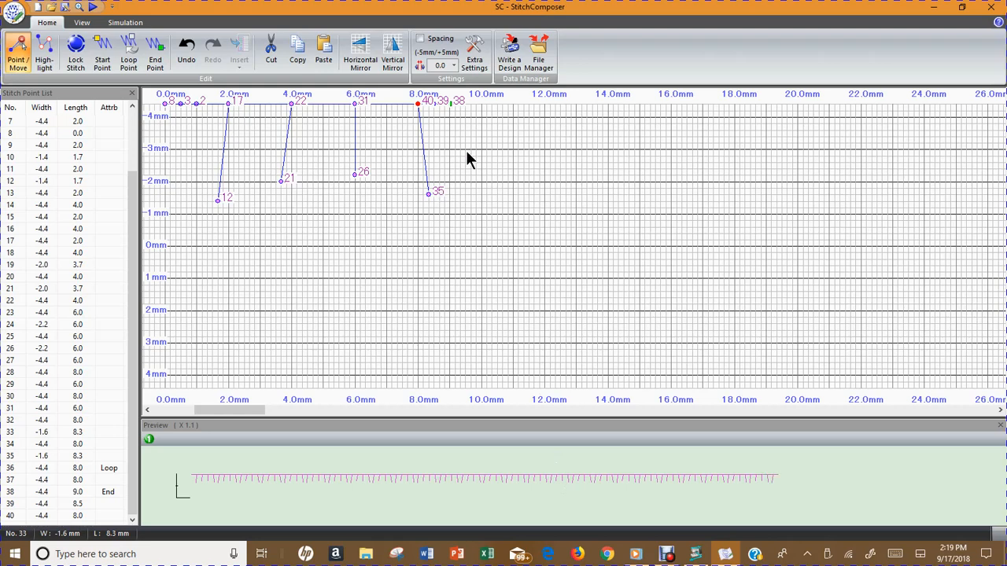
Start writing the revised design to the Ordf folder on USB Drive (H:), dismissing the disc notification and the File Explorer window
{"action": "left_click", "coordinate": [509, 63]}
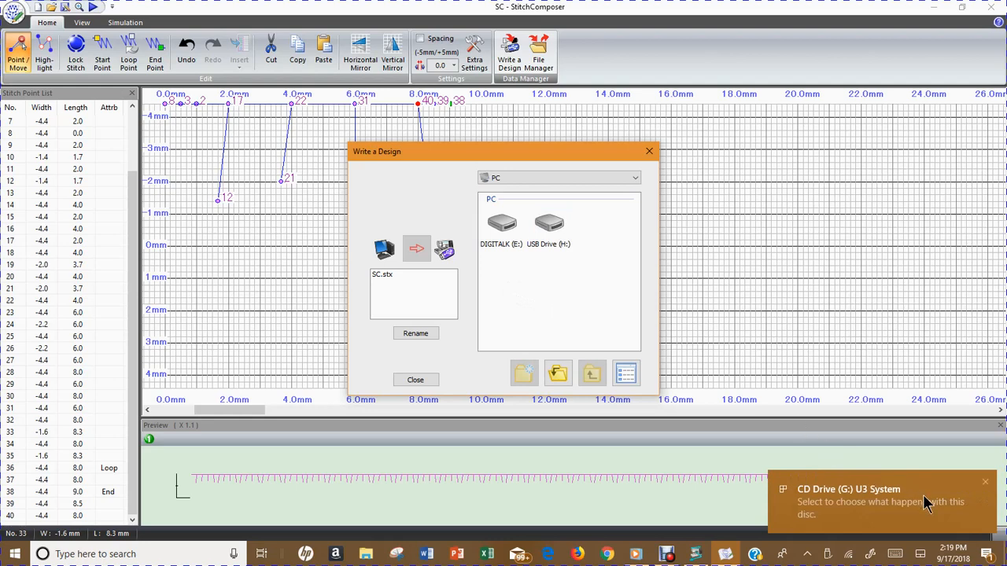
{"action": "left_click", "coordinate": [986, 483]}
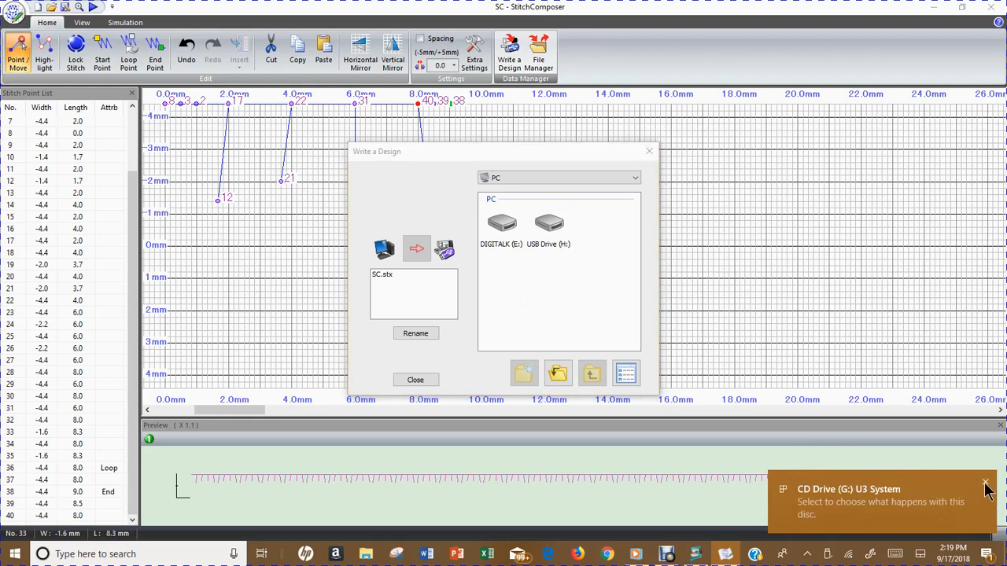
{"action": "double_click", "coordinate": [548, 225]}
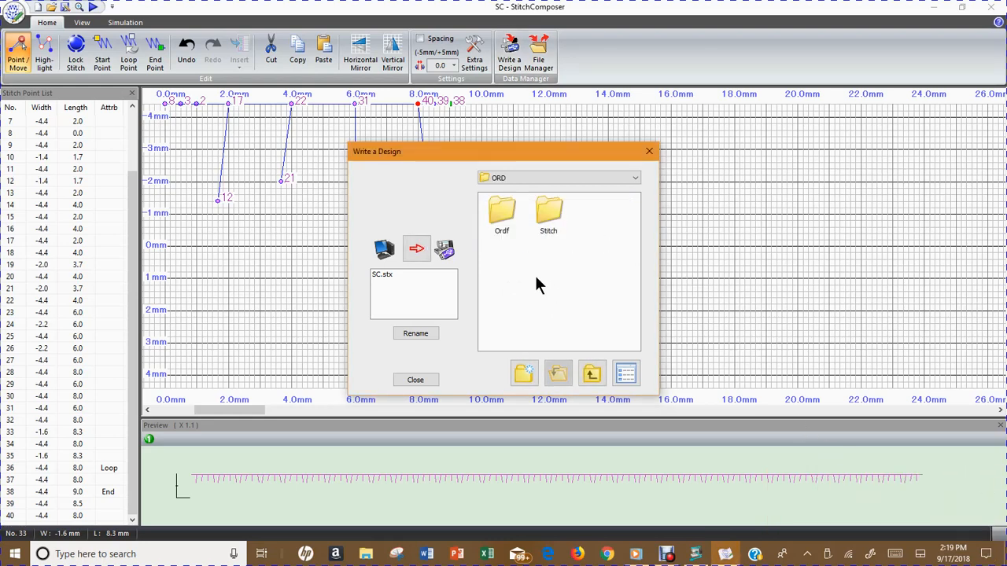
{"action": "double_click", "coordinate": [501, 213]}
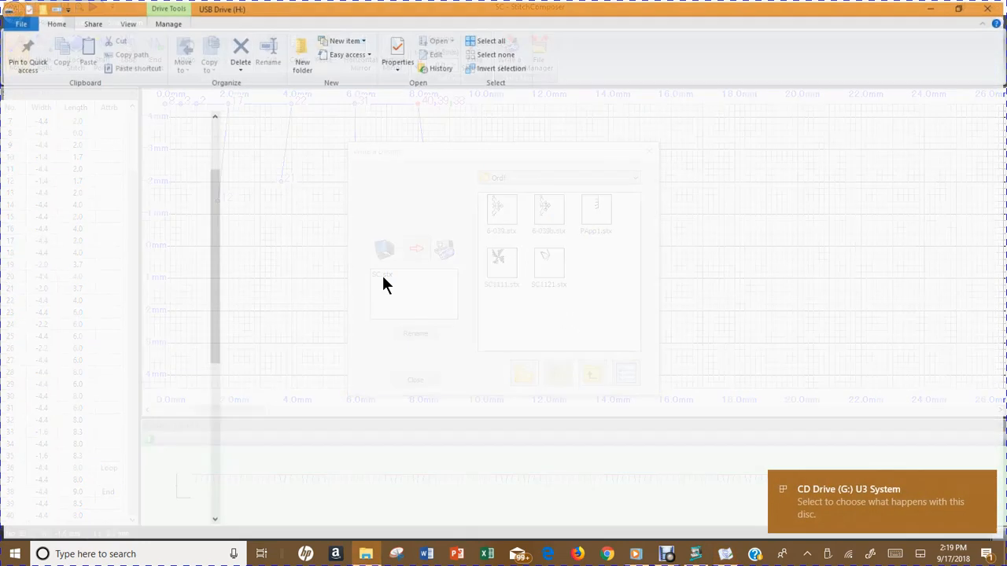
{"action": "left_click", "coordinate": [990, 6]}
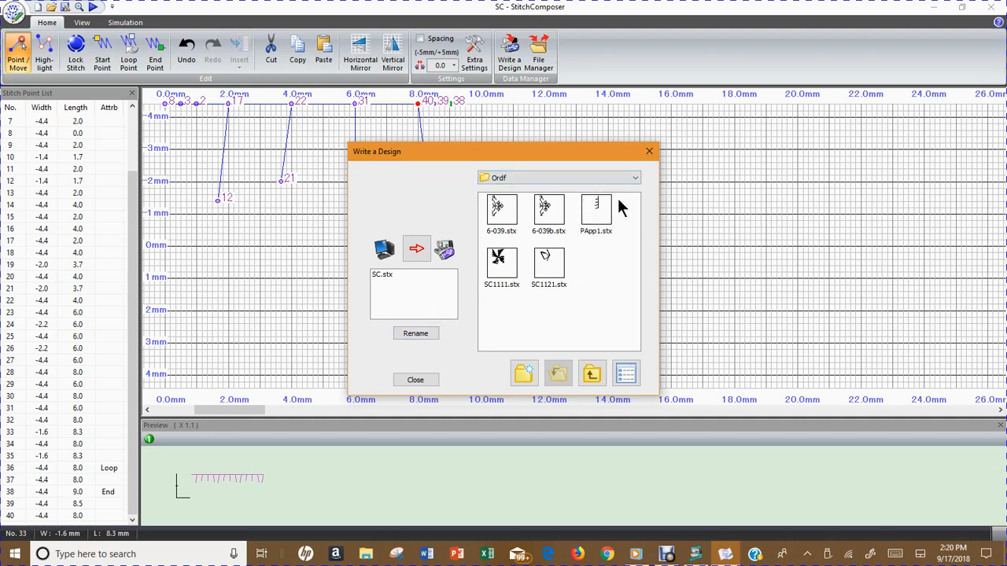
Rename the revised design as PApp2 and write it into the Ordf folder
{"action": "left_click", "coordinate": [417, 334]}
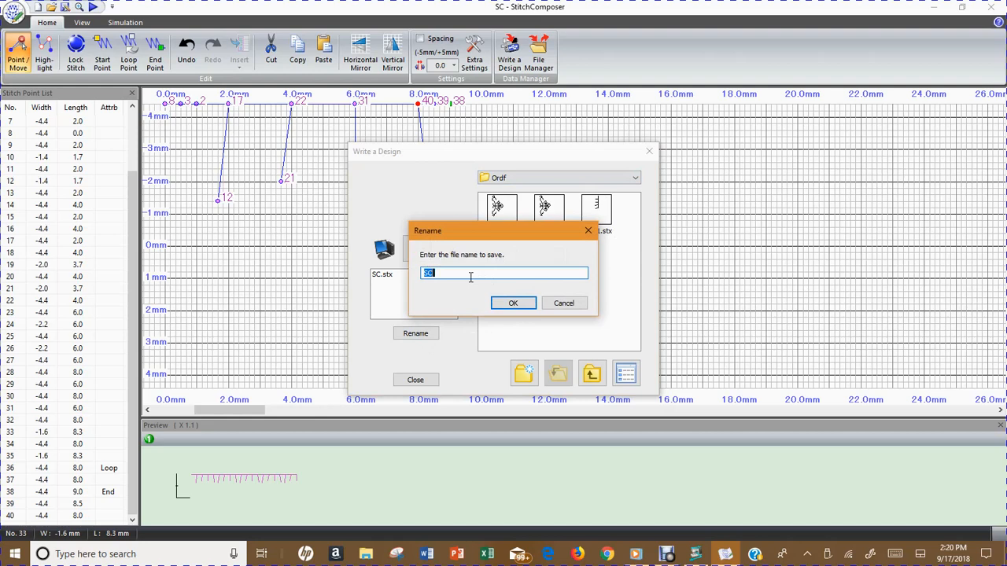
{"action": "type", "text": "PApp2"}
{"action": "left_click", "coordinate": [515, 303]}
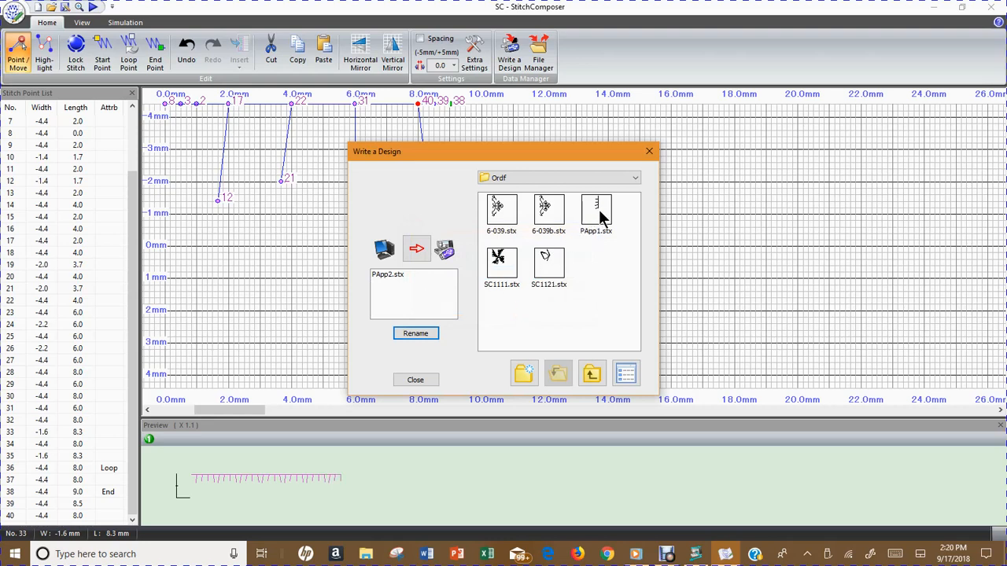
{"action": "left_click", "coordinate": [415, 251]}
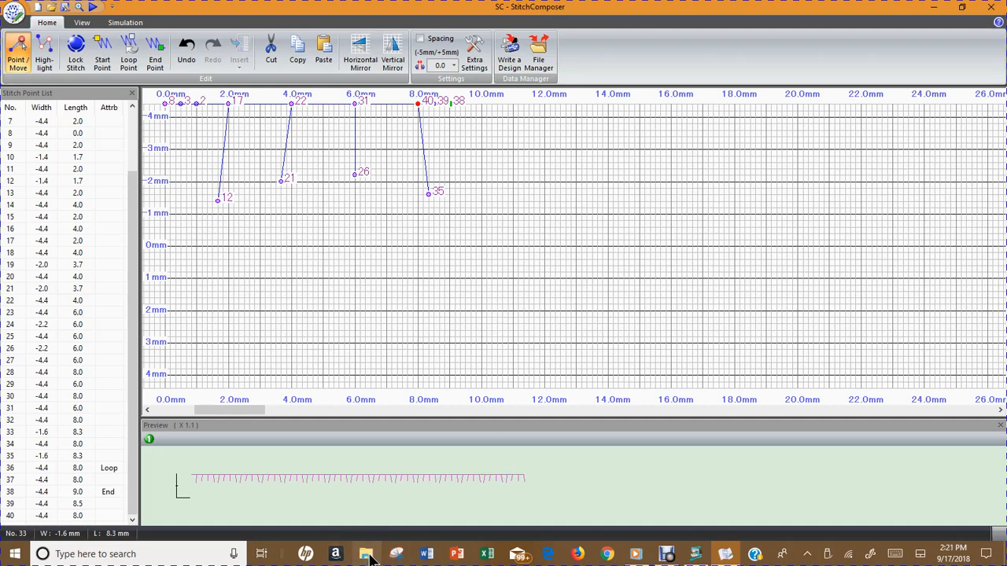
Switch to File Explorer and open the ORD folder on USB Drive (H:)
{"action": "left_click", "coordinate": [366, 554]}
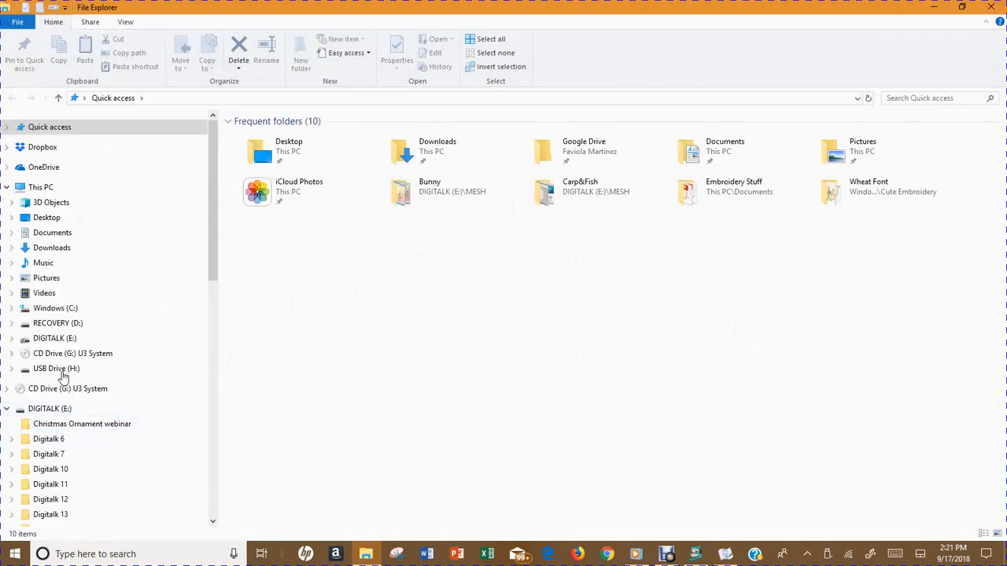
{"action": "left_click", "coordinate": [60, 370]}
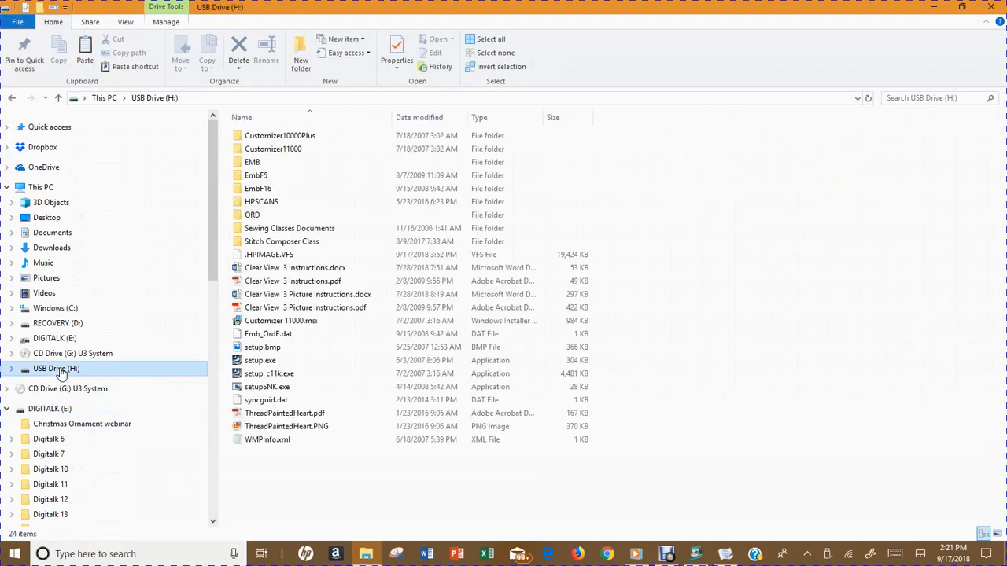
{"action": "double_click", "coordinate": [237, 213]}
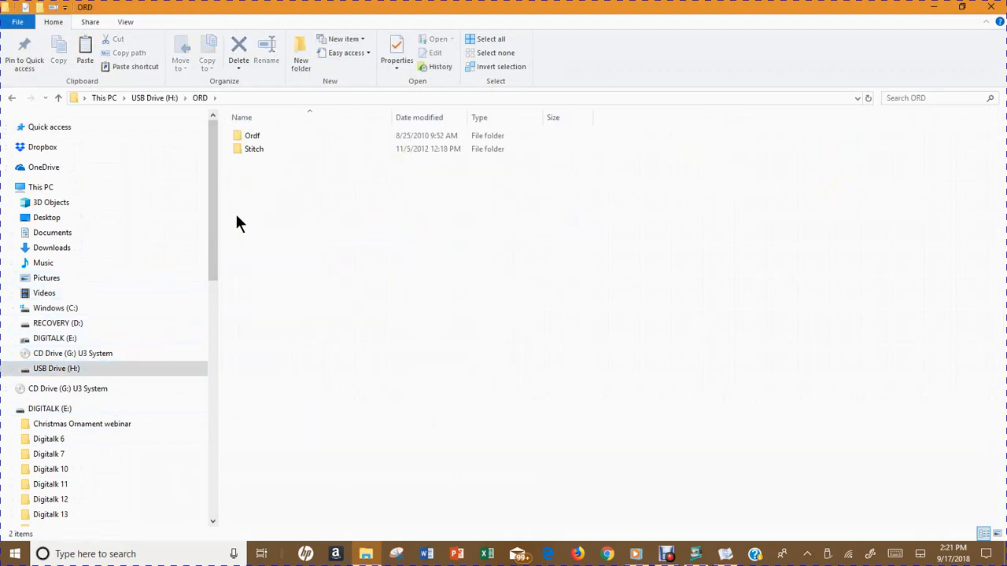
Open the Ordf folder and highlight the four PApp1 and PApp2 files to check both written stitches, then clear the selection
{"action": "double_click", "coordinate": [241, 135]}
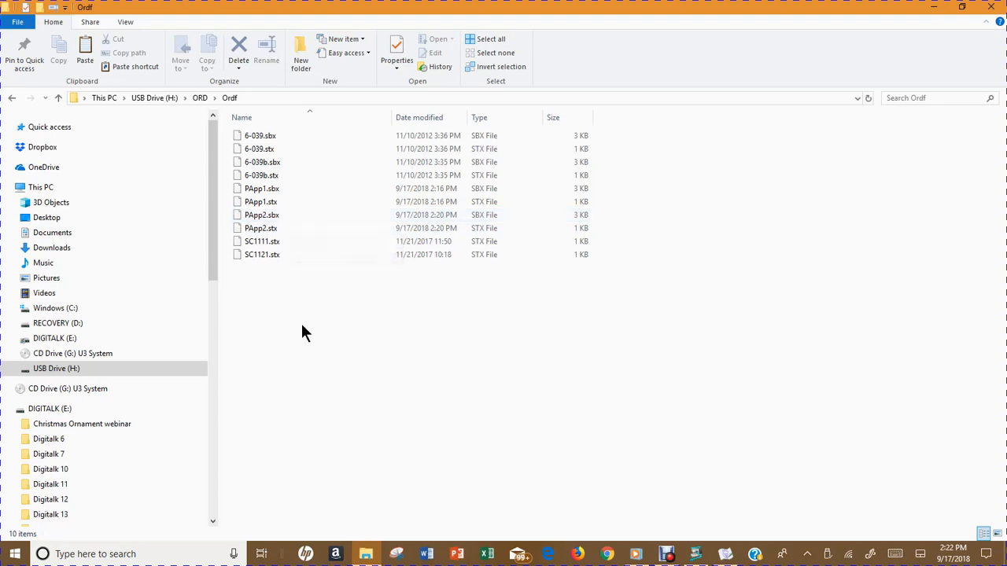
{"action": "left_click", "coordinate": [276, 188]}
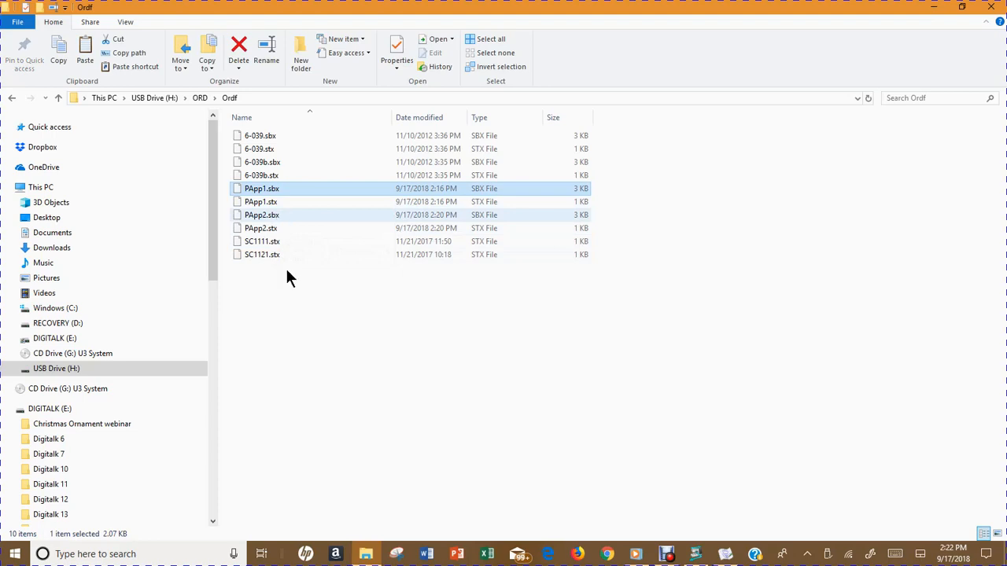
{"action": "left_click", "coordinate": [270, 190]}
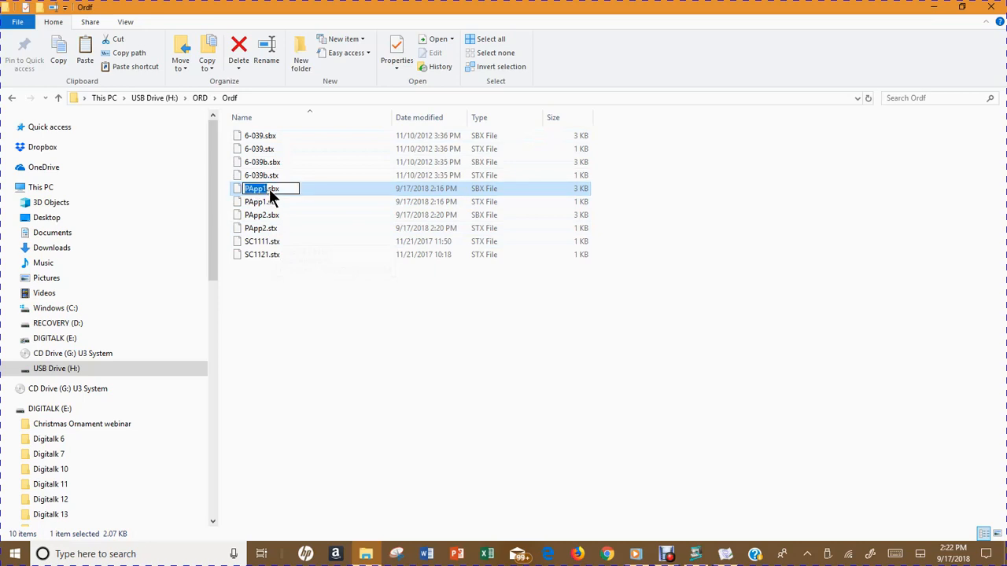
{"action": "left_click", "coordinate": [266, 230], "text": "shift"}
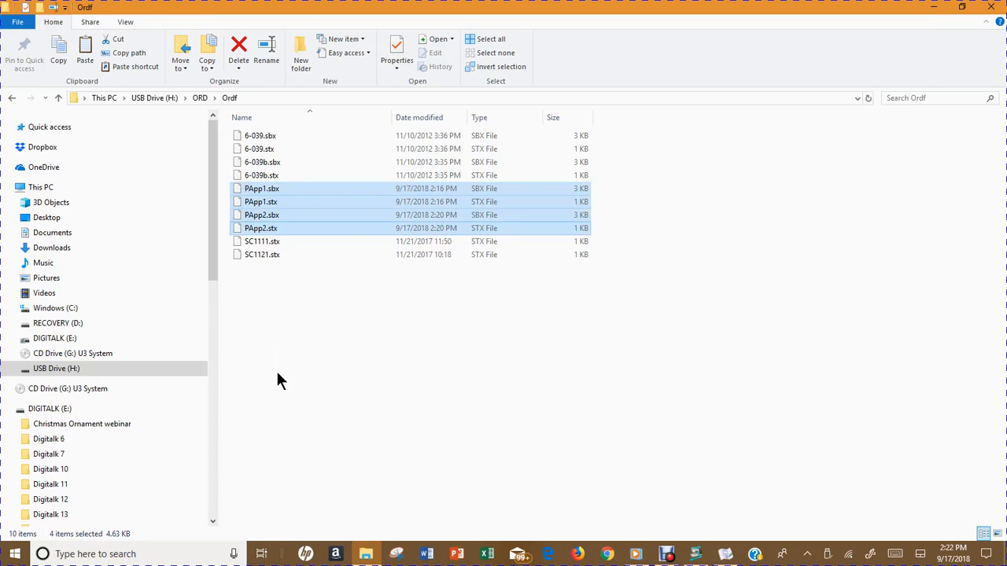
{"action": "left_click", "coordinate": [288, 353]}
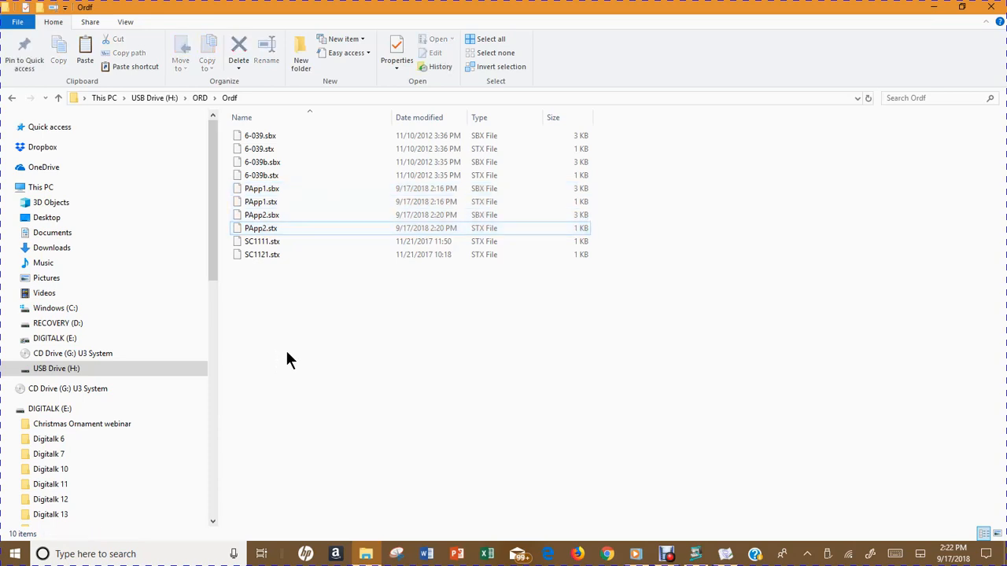
Copy PApp2.sbx and PApp2.stx from the Ordf folder
{"action": "left_click", "coordinate": [252, 214]}
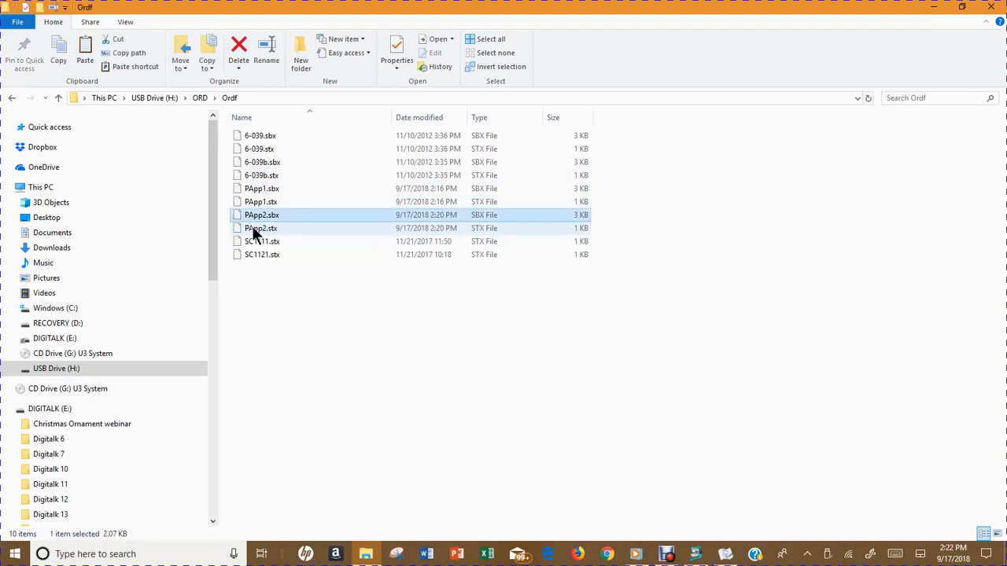
{"action": "left_click", "coordinate": [252, 228], "text": "ctrl"}
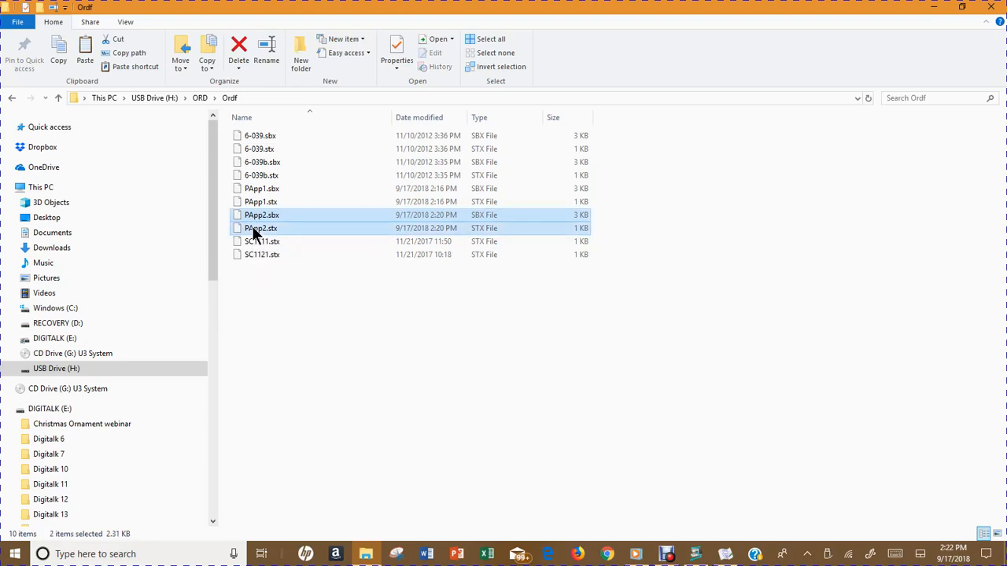
{"action": "right_click", "coordinate": [252, 227]}
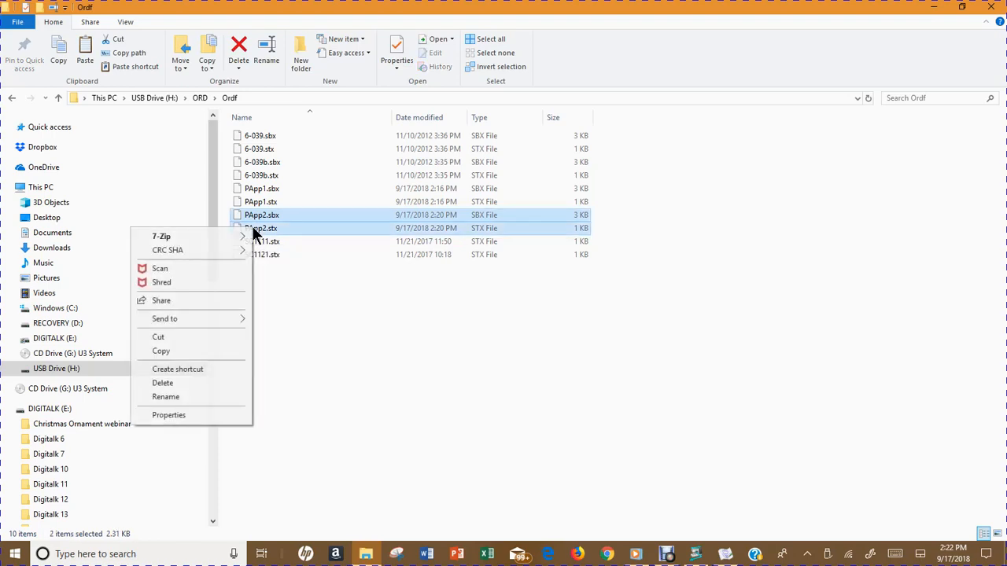
{"action": "left_click", "coordinate": [173, 351]}
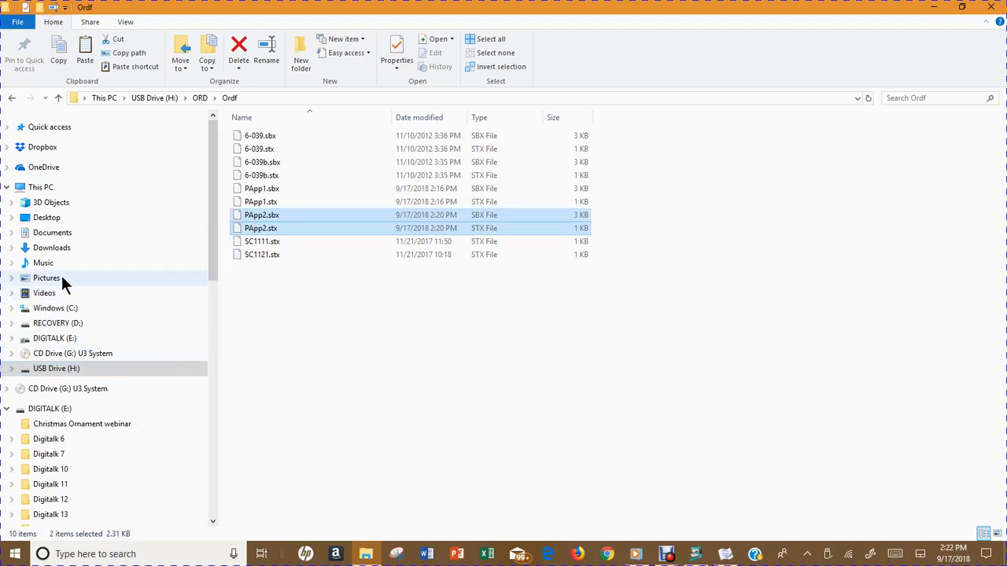
Open the Created Stitches folder inside the Janome 15K folder in Documents
{"action": "left_click", "coordinate": [55, 235]}
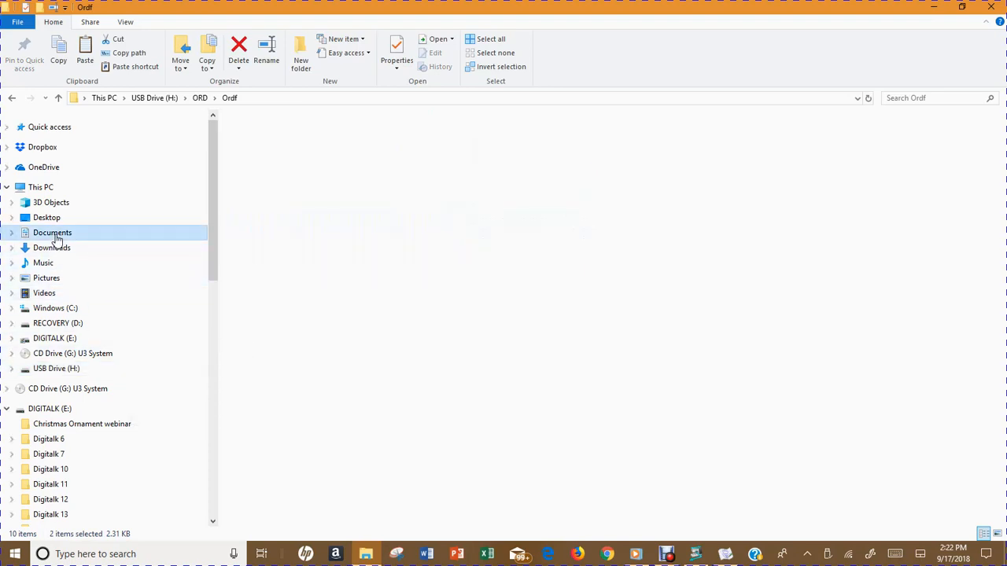
{"action": "scroll", "coordinate": [295, 416], "scroll_direction": "down", "scroll_amount": 3}
{"action": "scroll", "coordinate": [295, 415], "scroll_direction": "down", "scroll_amount": 3}
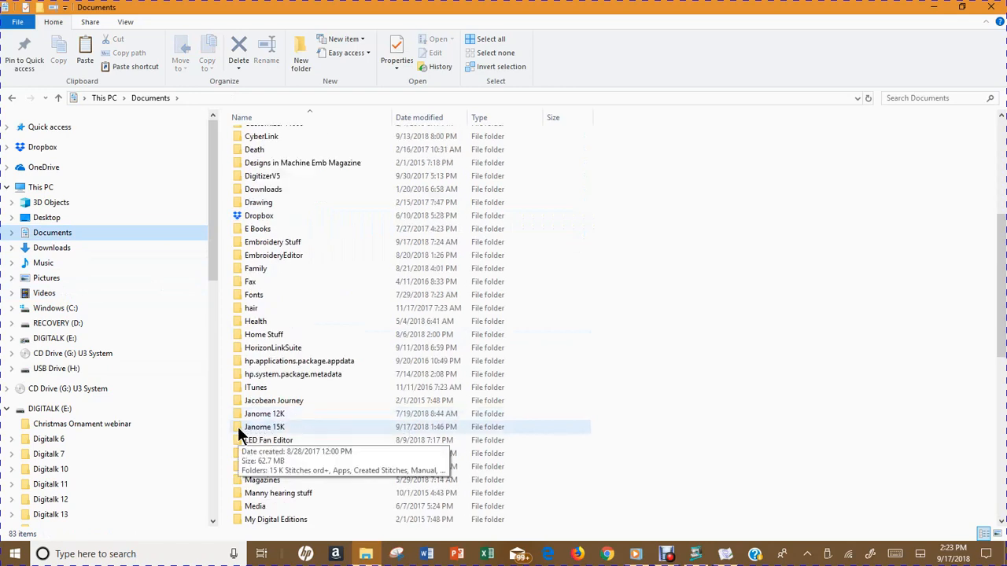
{"action": "double_click", "coordinate": [240, 427]}
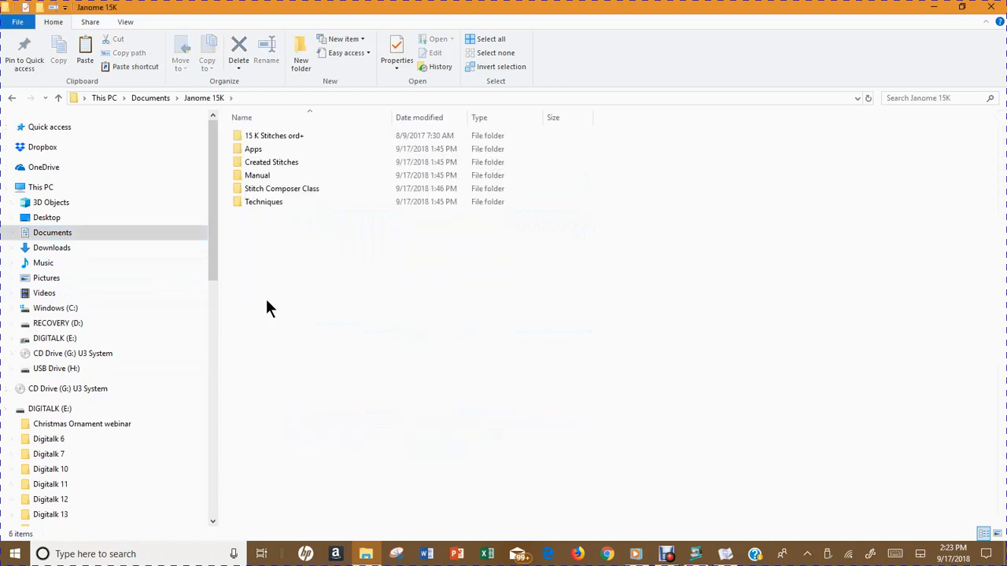
{"action": "double_click", "coordinate": [239, 162]}
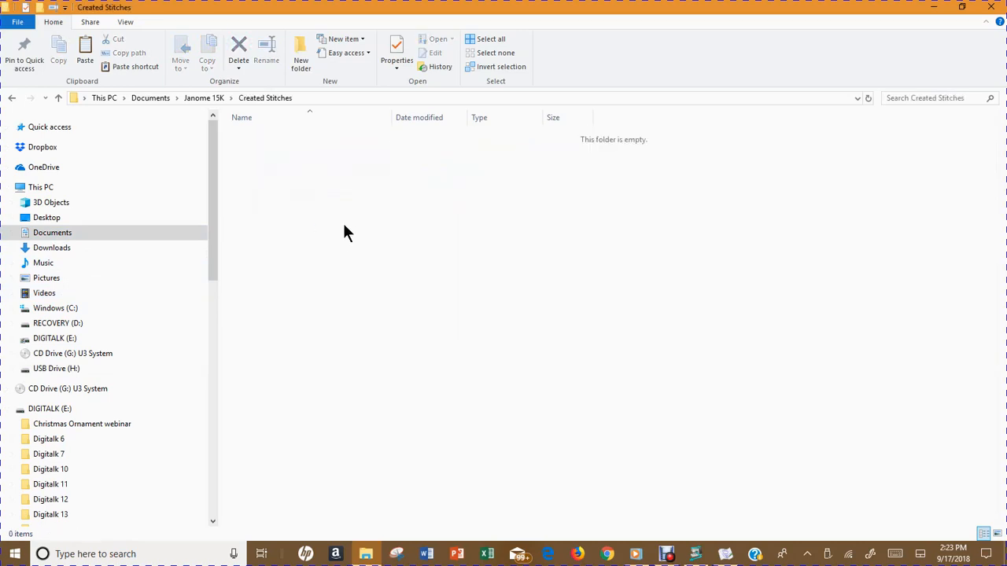
From the Janome 15K folder, paste the copied files into Created Stitches, check them there and close File Explorer
{"action": "left_click", "coordinate": [206, 99]}
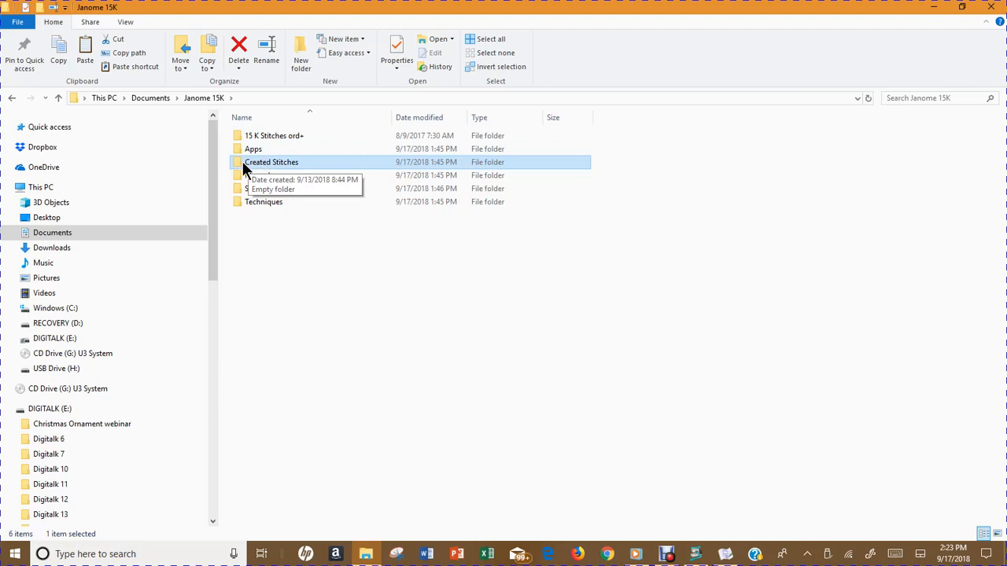
{"action": "right_click", "coordinate": [242, 163]}
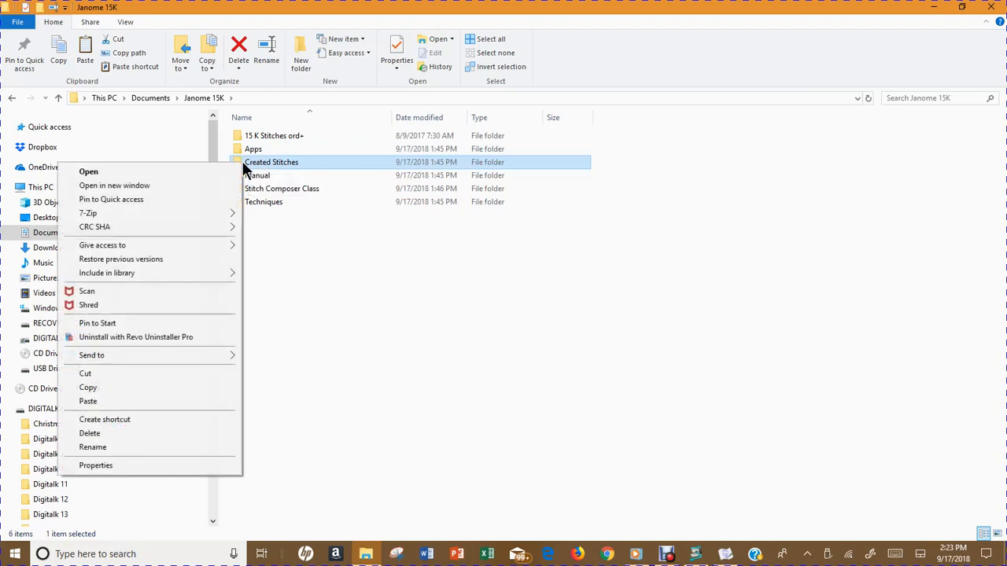
{"action": "left_click", "coordinate": [93, 401]}
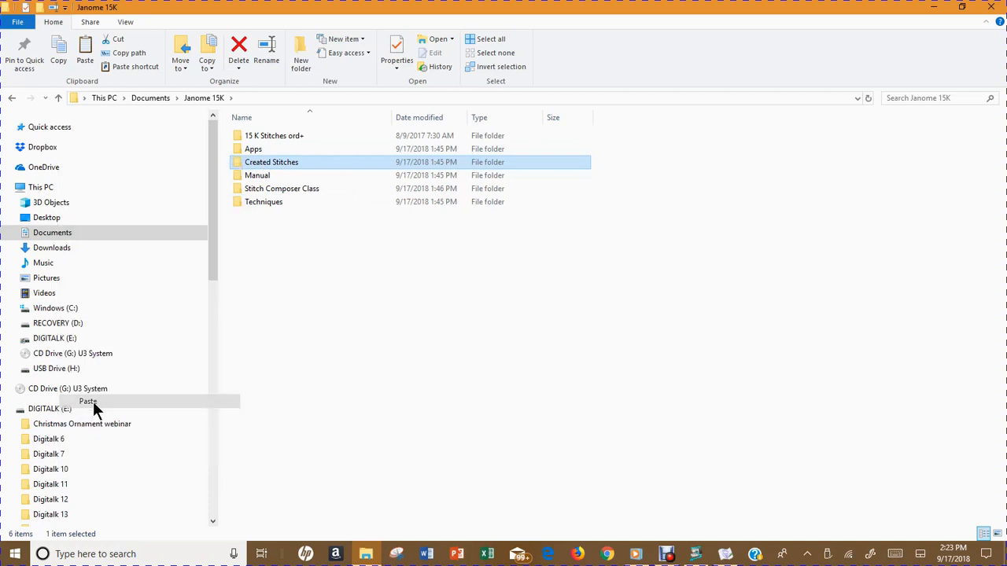
{"action": "double_click", "coordinate": [237, 163]}
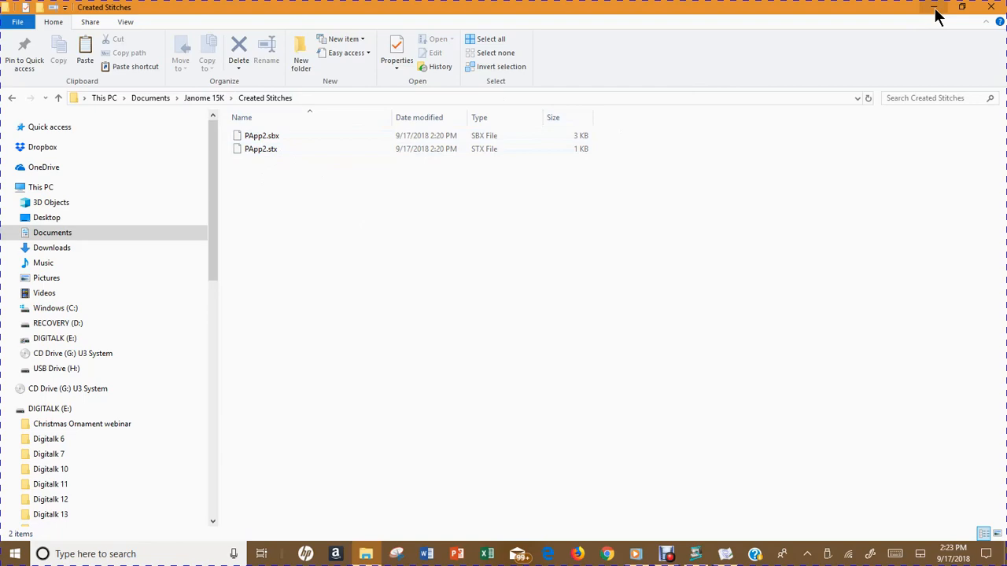
{"action": "left_click", "coordinate": [990, 8]}
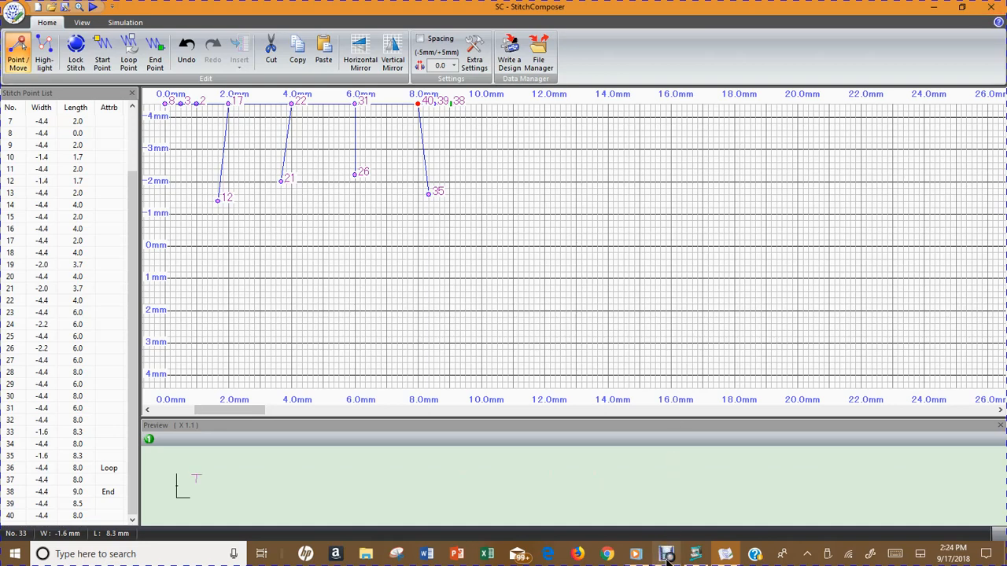
{"action": "mouse_move", "coordinate": [667, 557]}
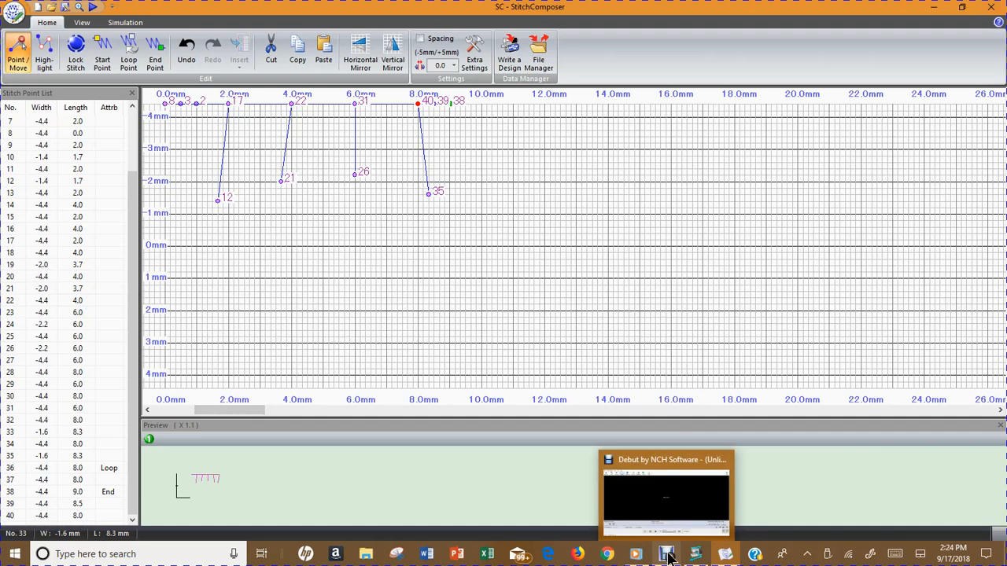
{"action": "left_click", "coordinate": [667, 557]}
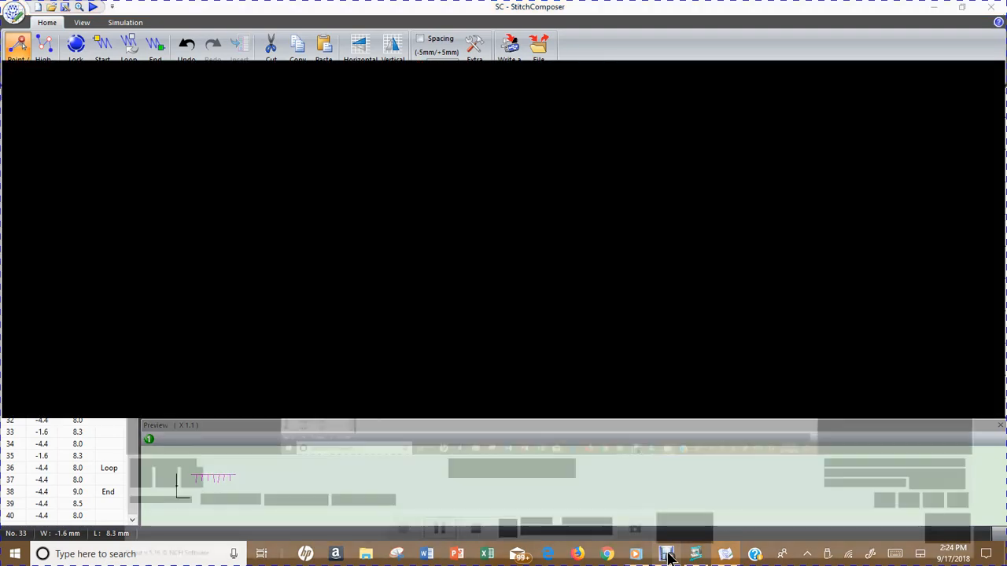